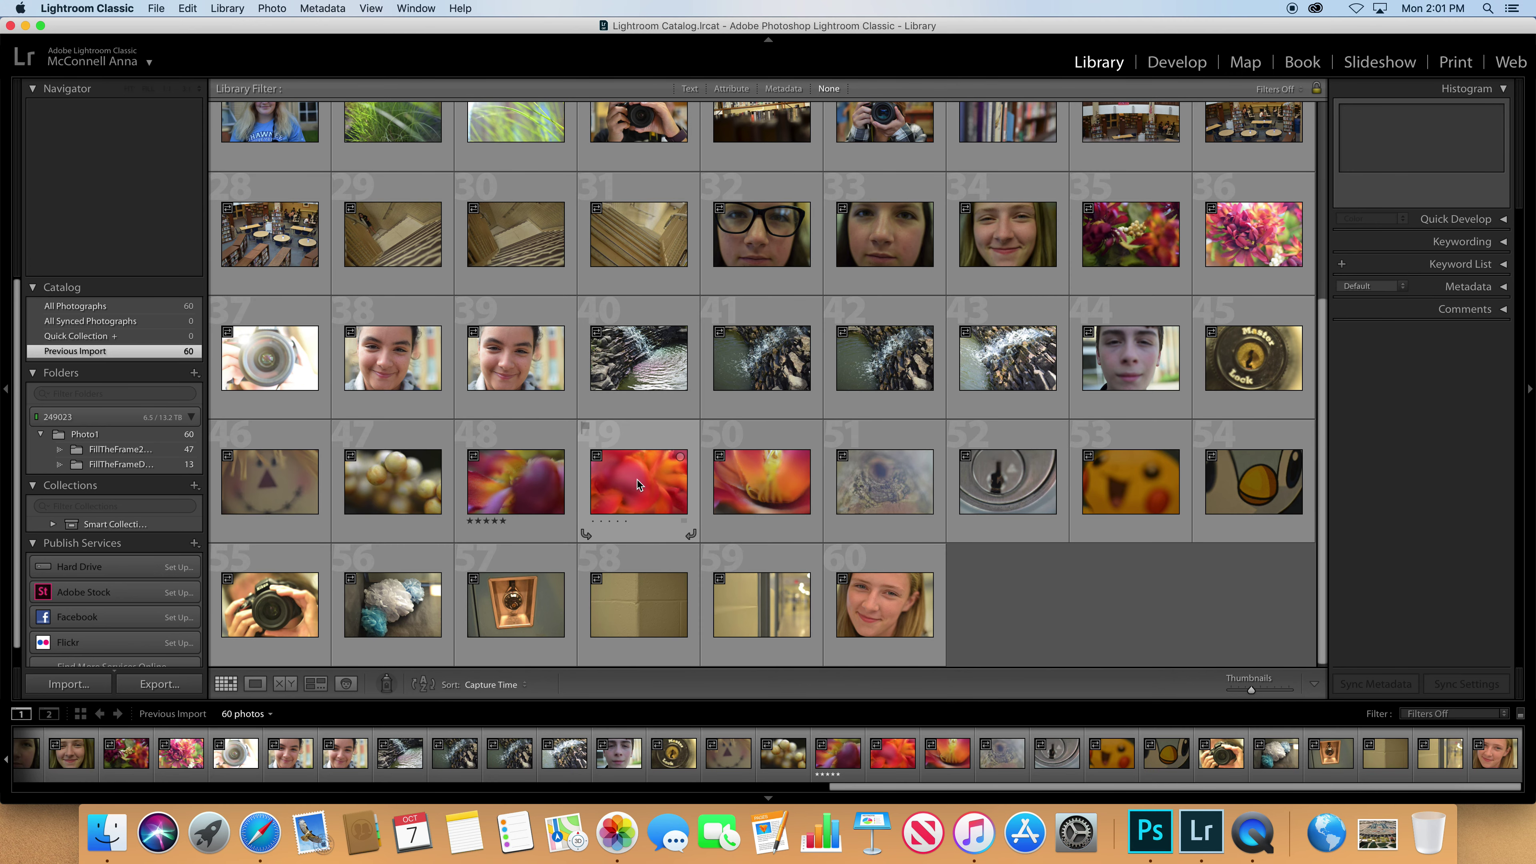
- Try selecting all photos in the library grid except the tenth one
{"action": "scroll", "coordinate": [612, 412], "scroll_direction": "up", "scroll_amount": 6}
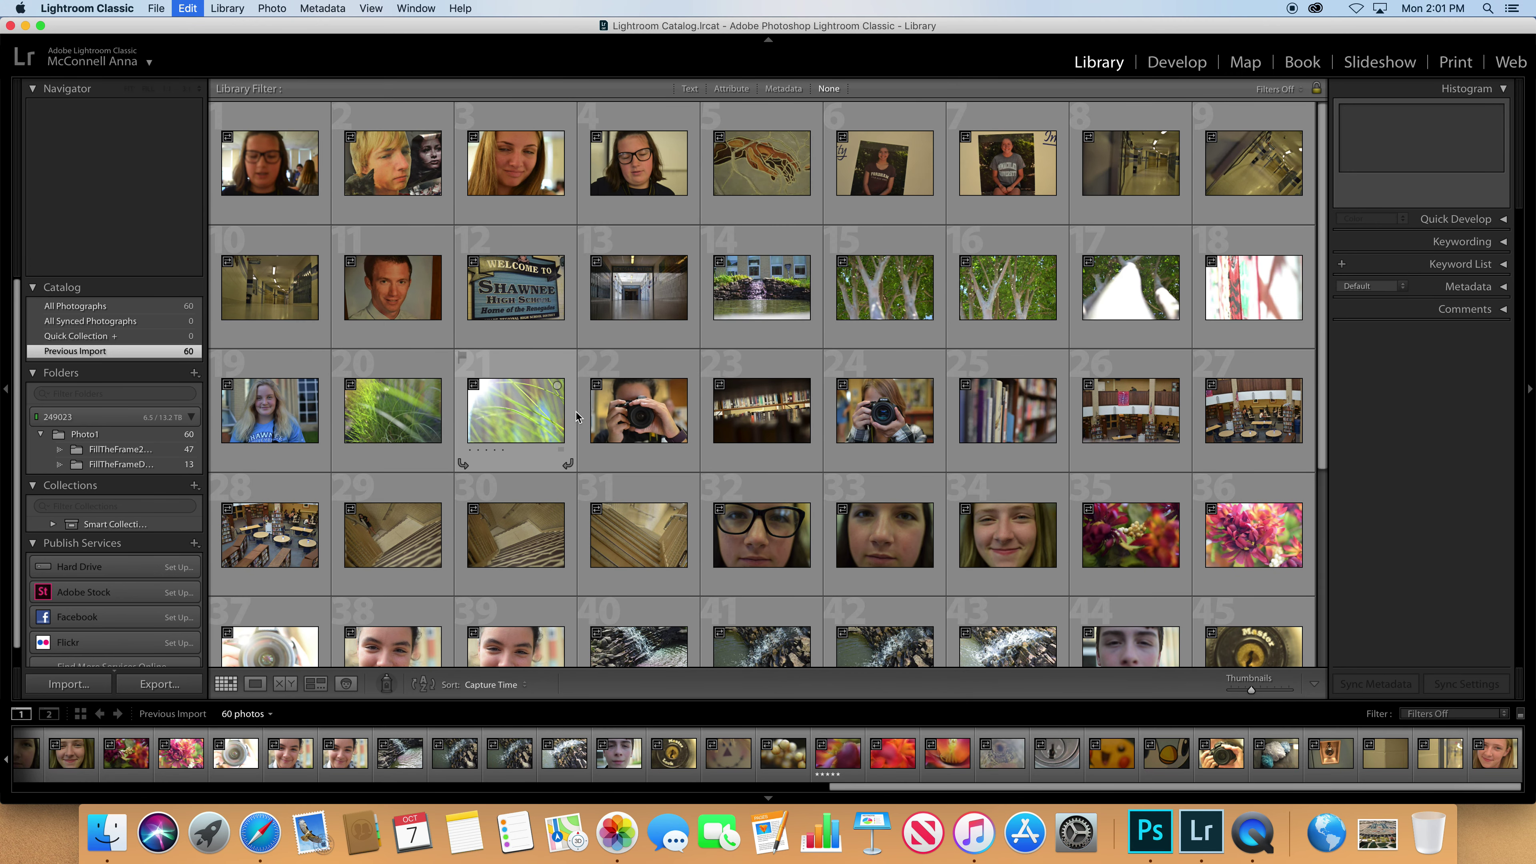
{"action": "key", "text": "super+a"}
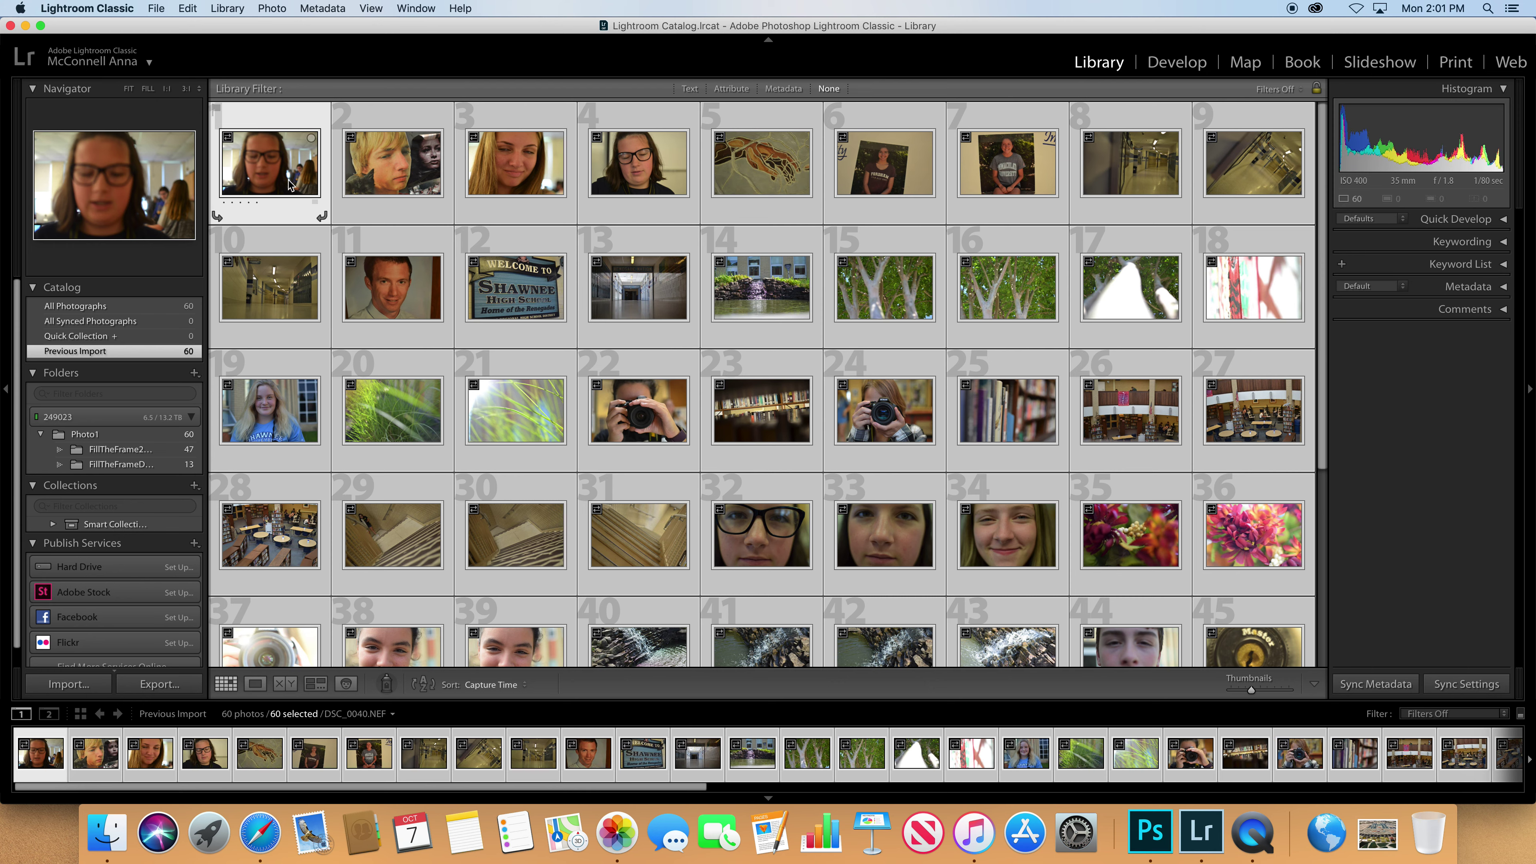
{"action": "left_click", "coordinate": [297, 268]}
{"action": "left_click", "coordinate": [296, 268], "text": "super"}
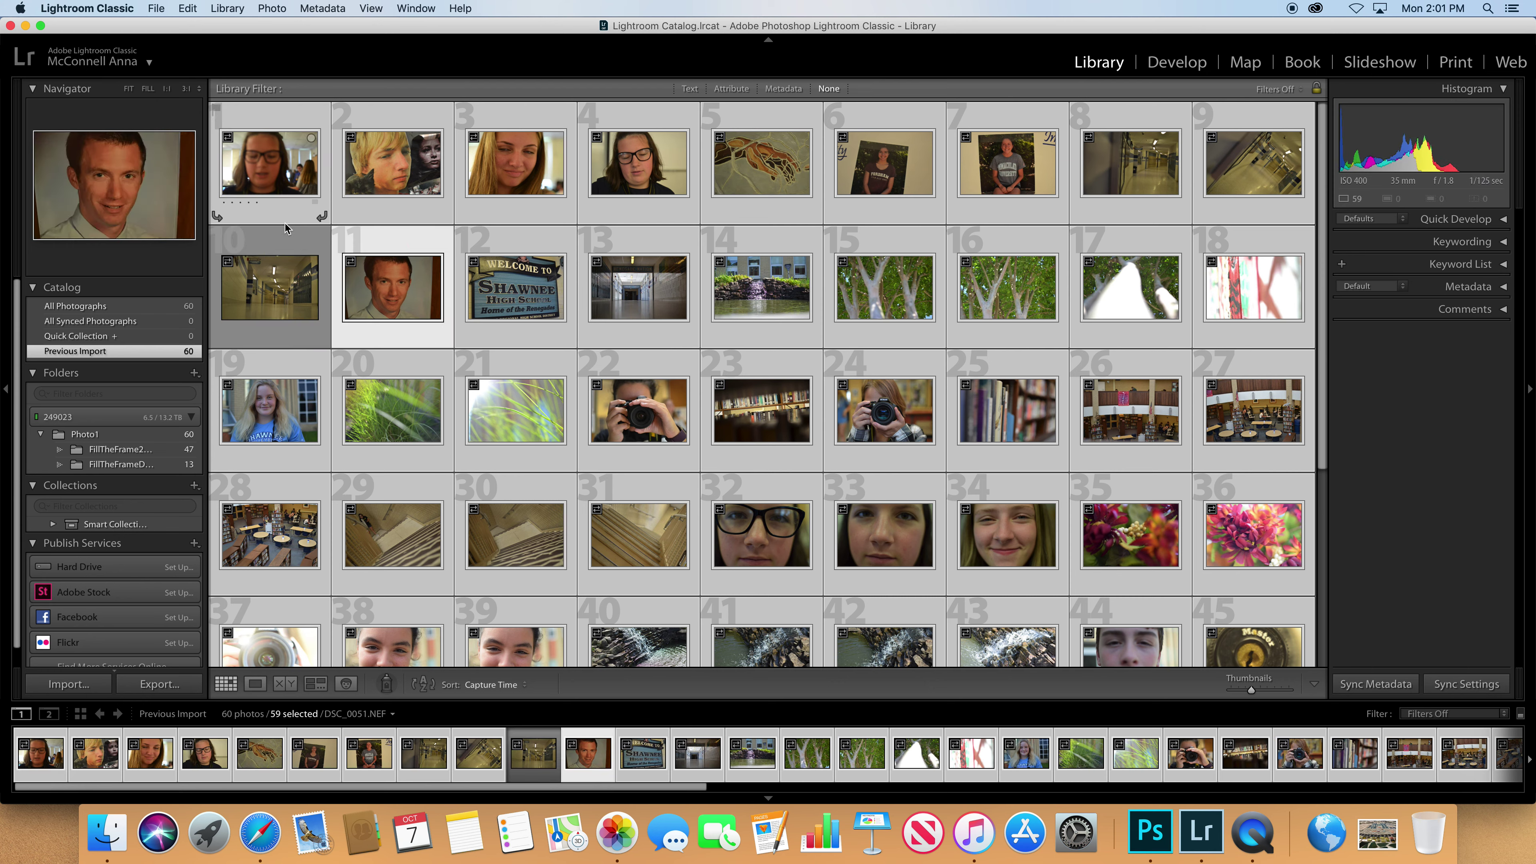
{"action": "left_click", "coordinate": [379, 177]}
{"action": "left_click", "coordinate": [297, 280]}
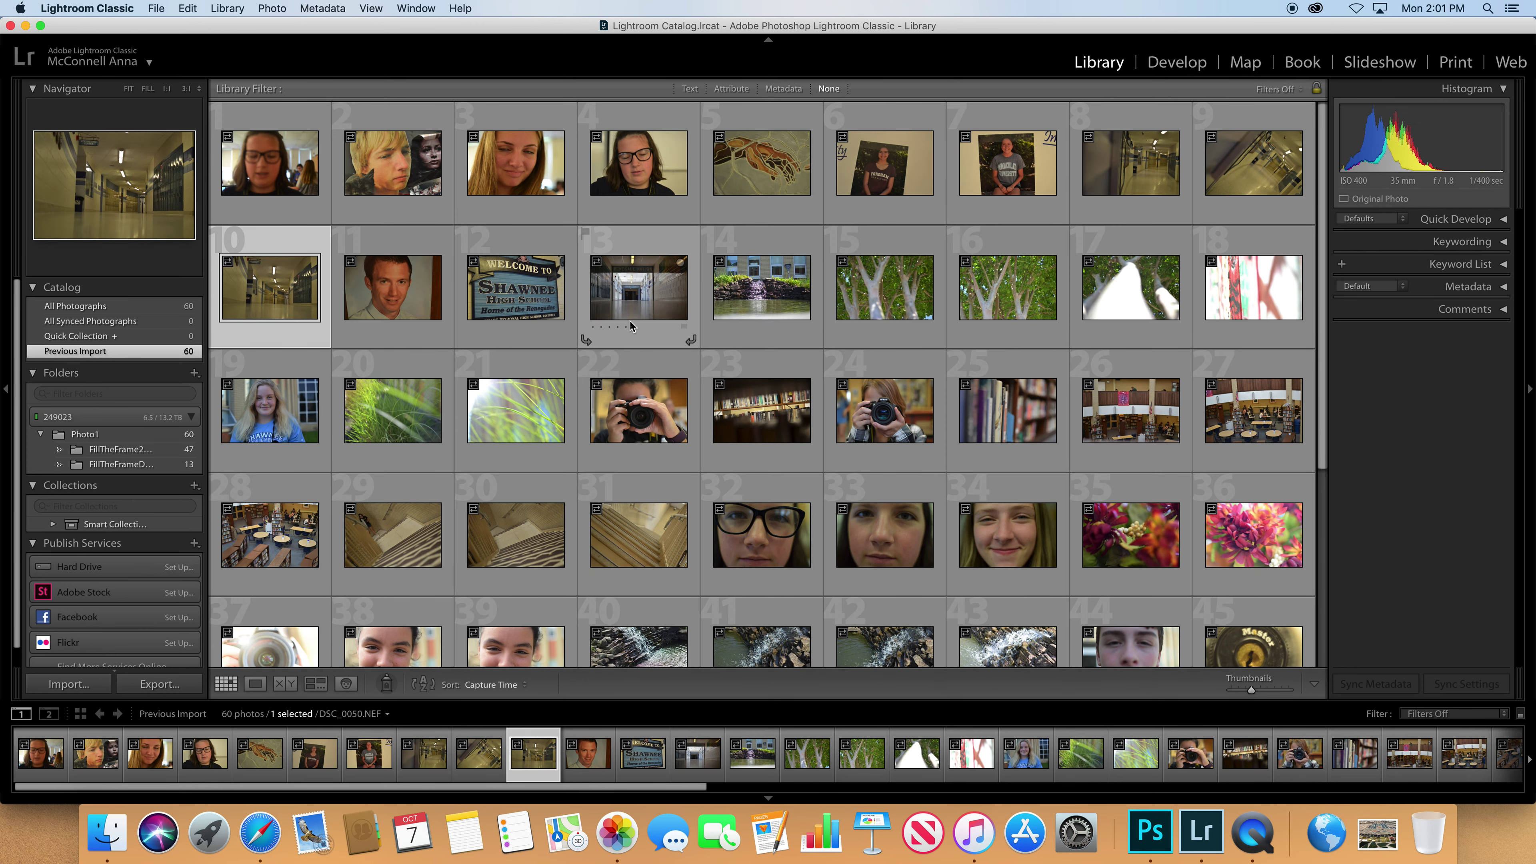
{"action": "left_click", "coordinate": [223, 200]}
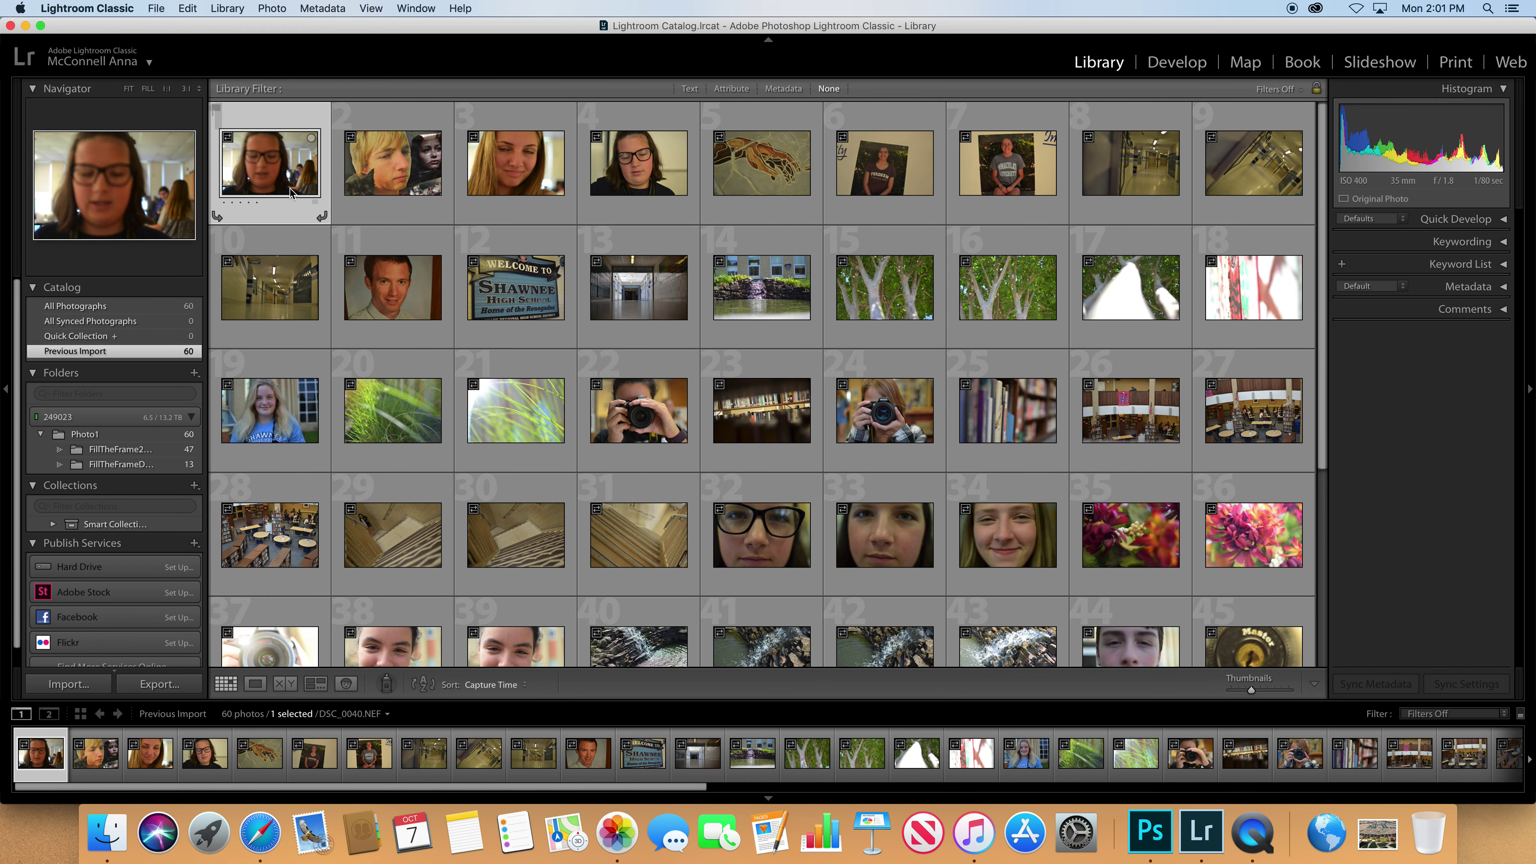
- Select all imported photos in the grid and open them in the Print module, dismissing the introductory tips
{"action": "key", "text": "super+a"}
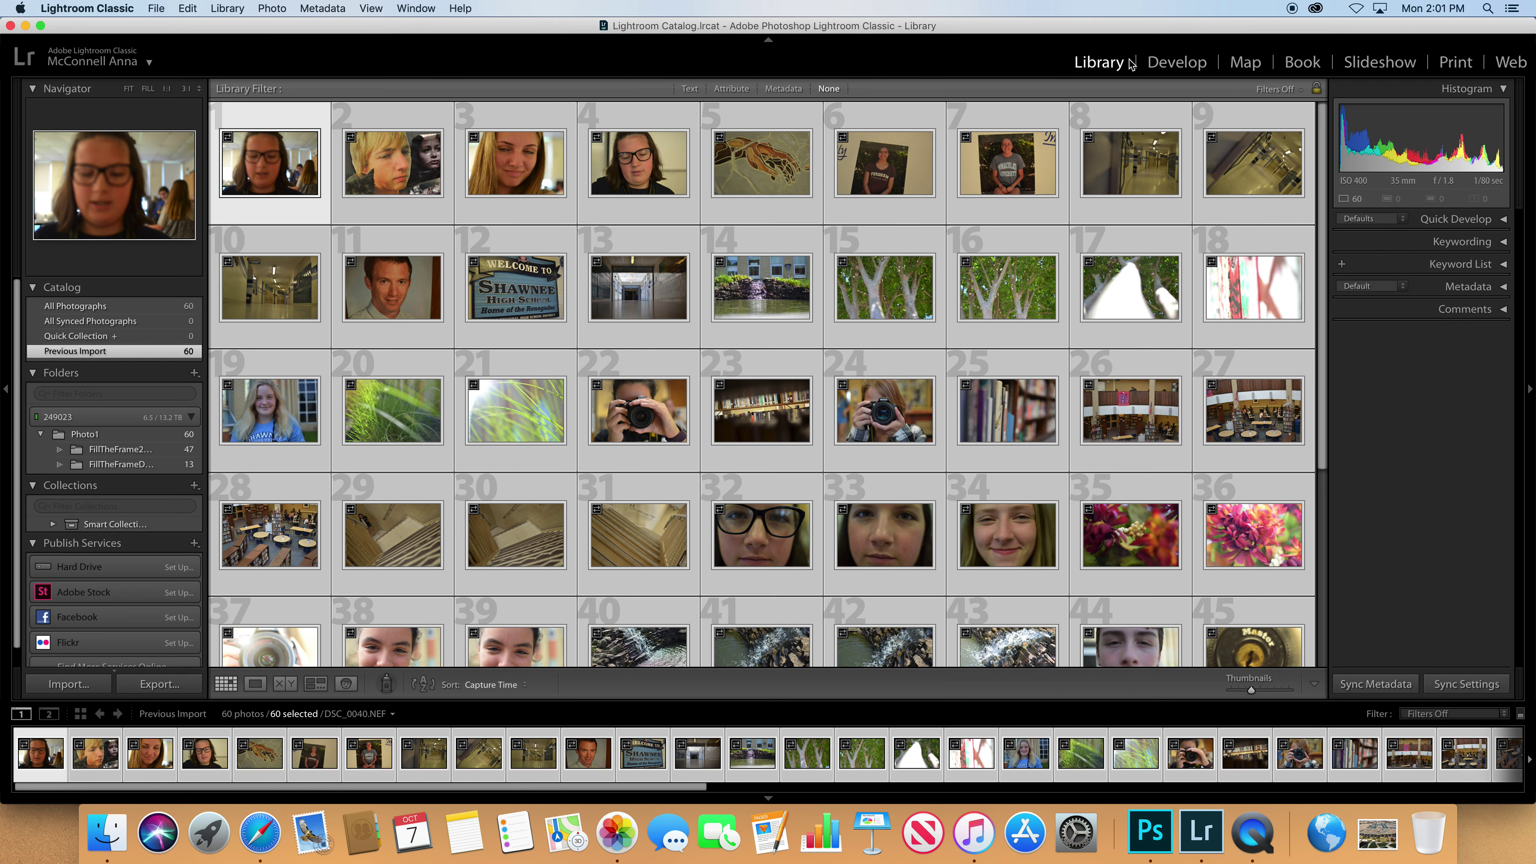
{"action": "left_click", "coordinate": [1172, 66]}
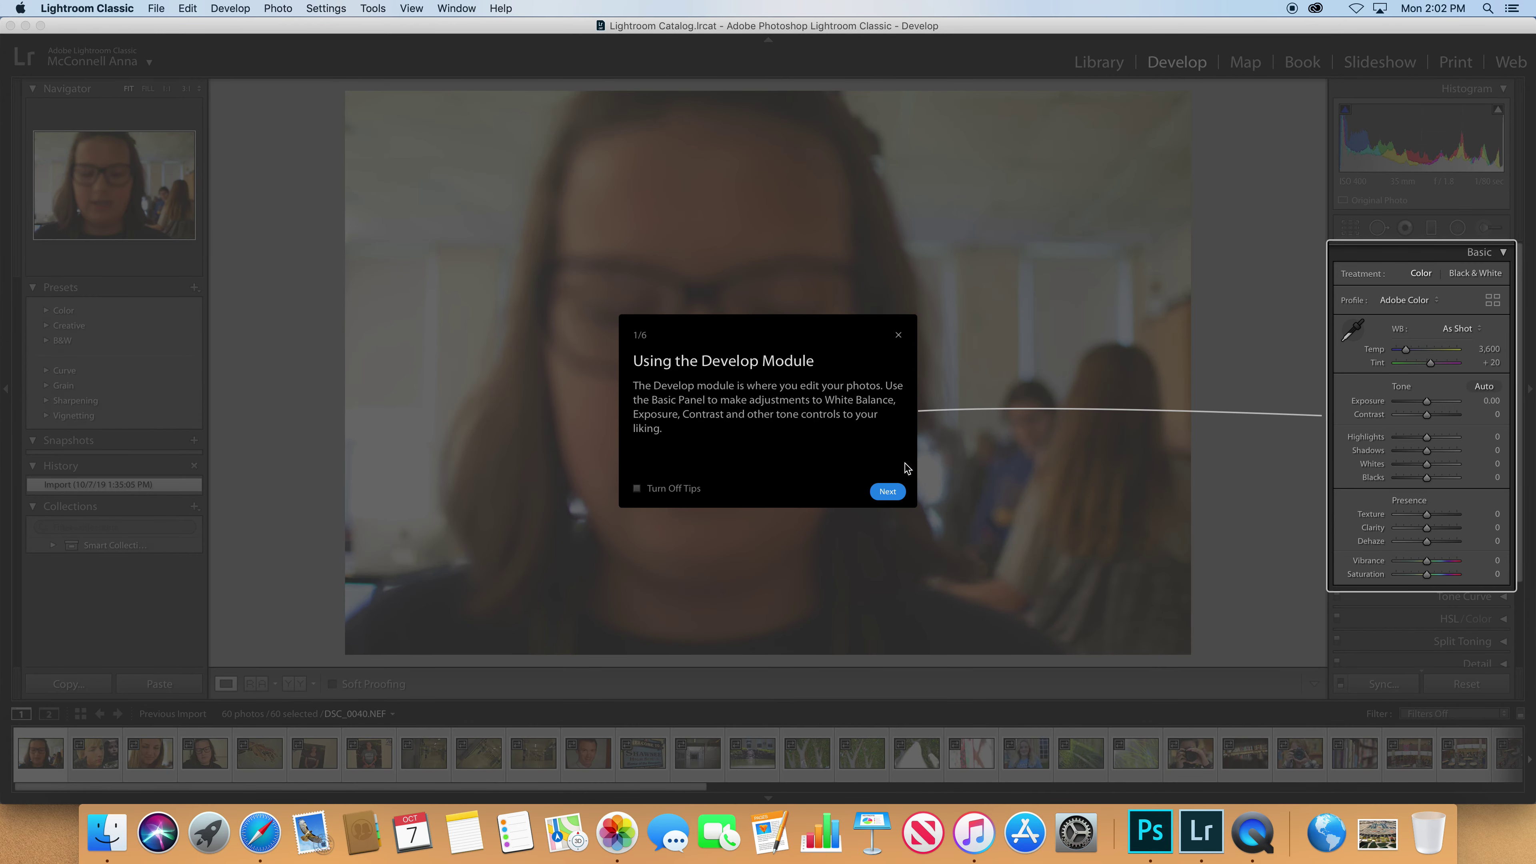
{"action": "left_click", "coordinate": [899, 335]}
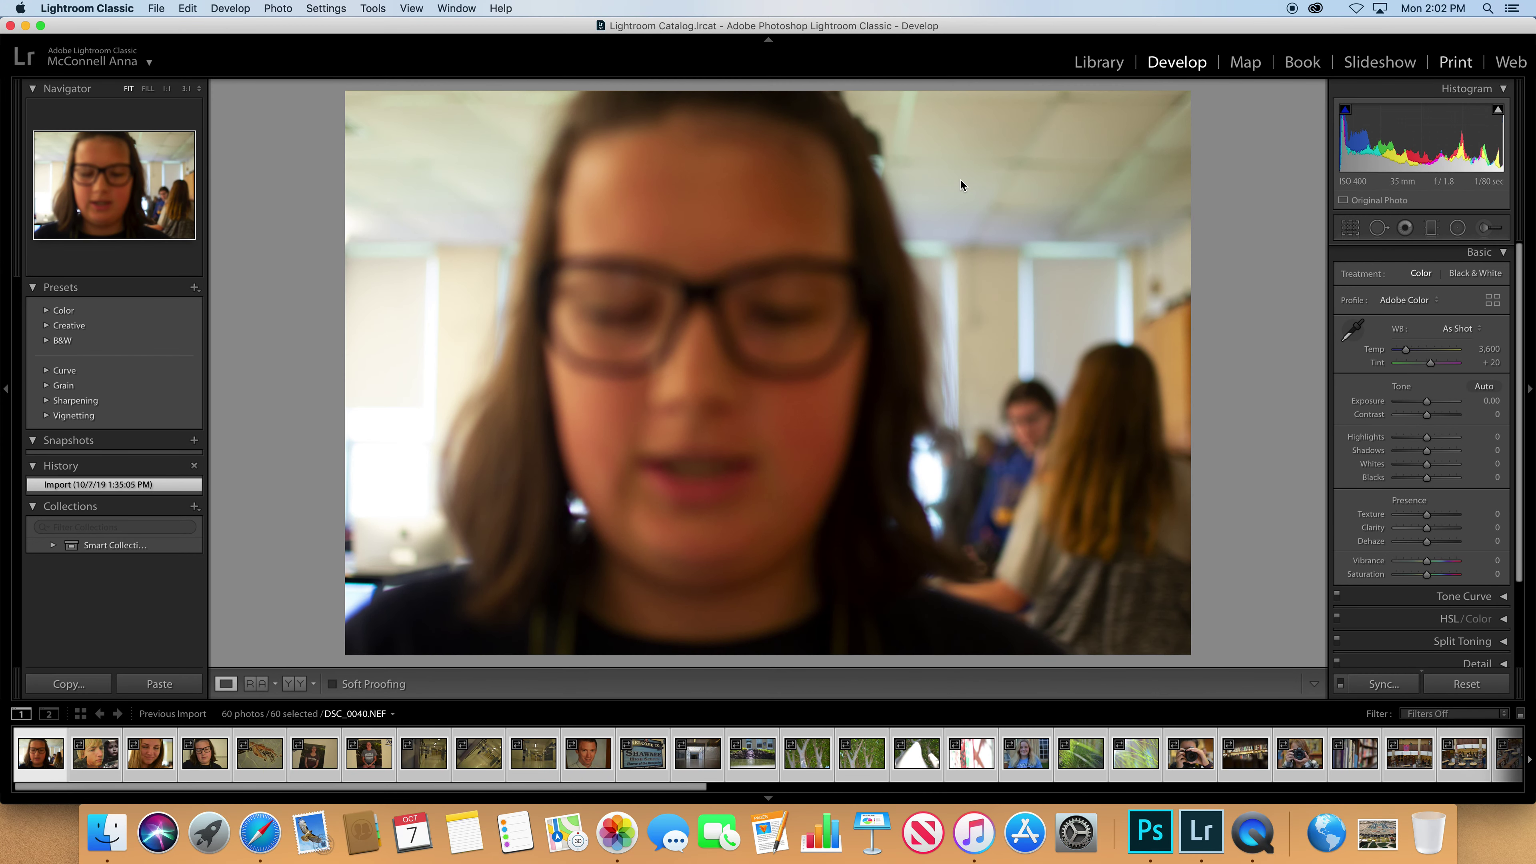
{"action": "key", "text": "super+alt+6"}
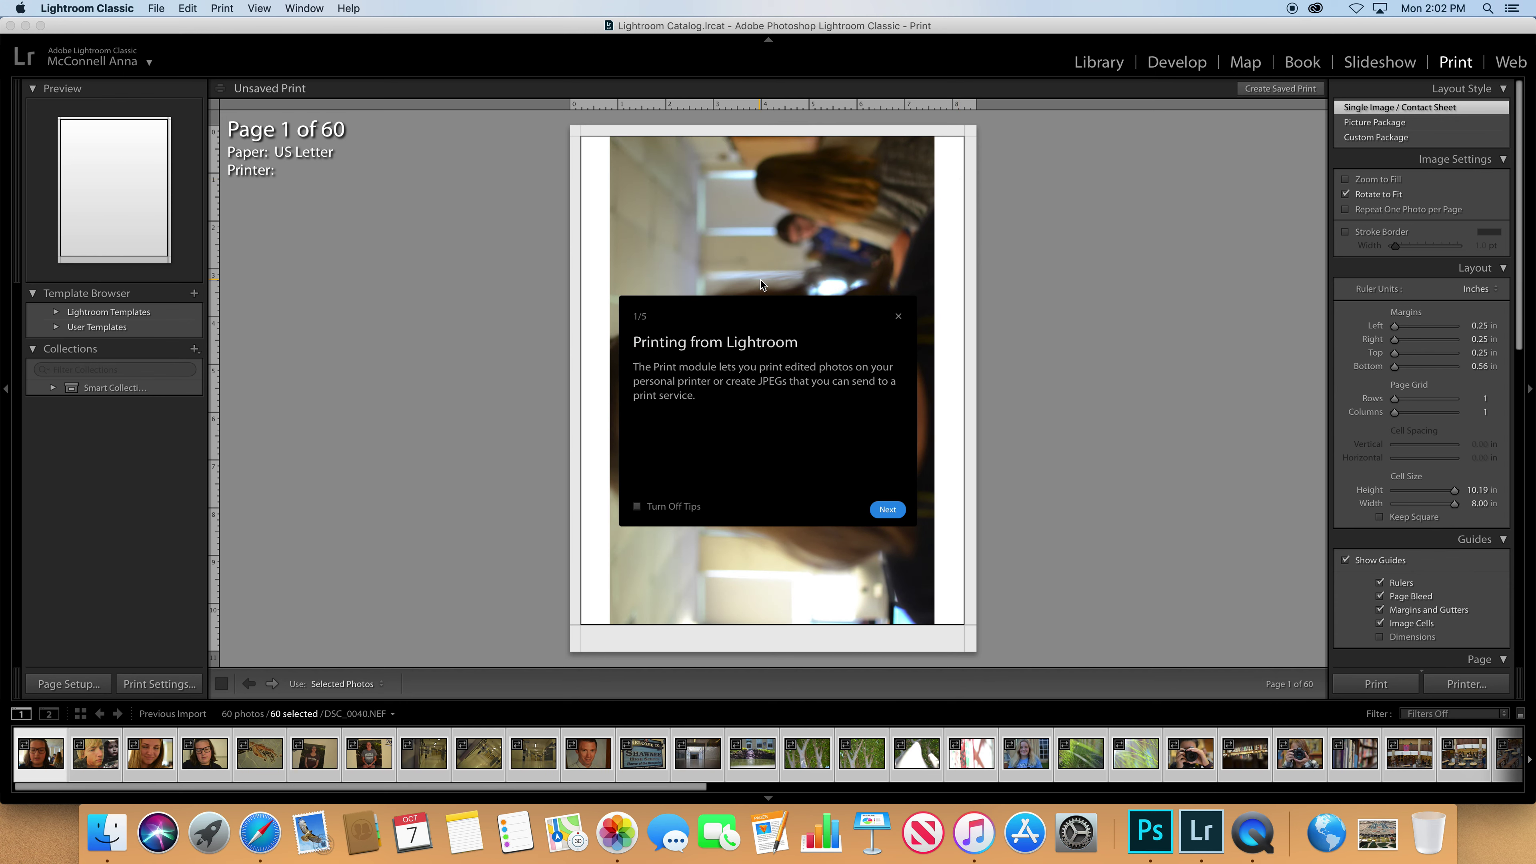
{"action": "left_click", "coordinate": [899, 317]}
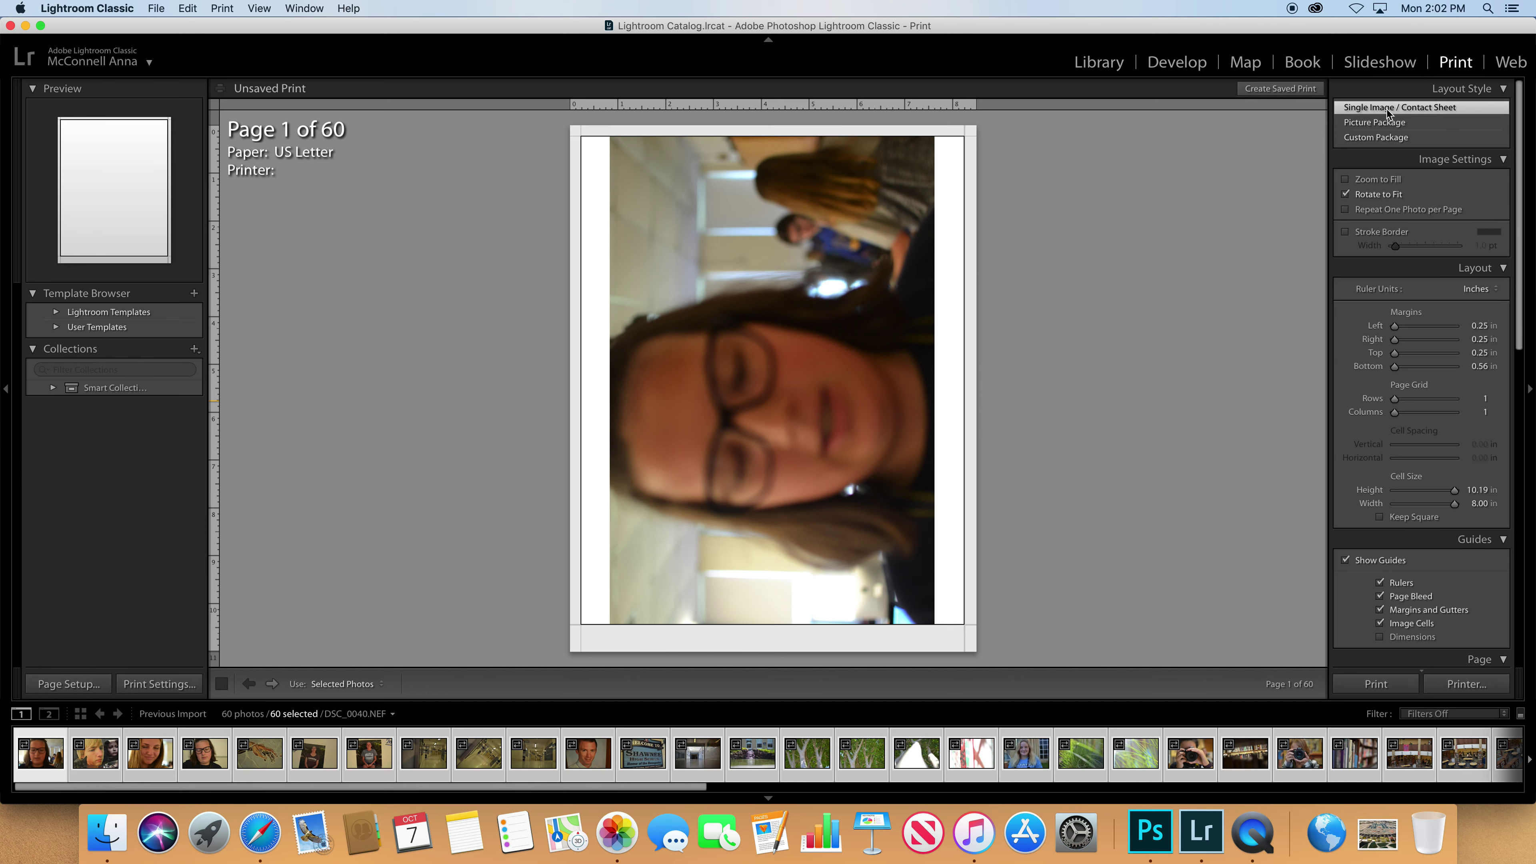
- Set the contact sheet's page grid to 9 rows and 7 columns
{"action": "left_click_drag", "start_coordinate": [1519, 132], "coordinate": [1523, 205]}
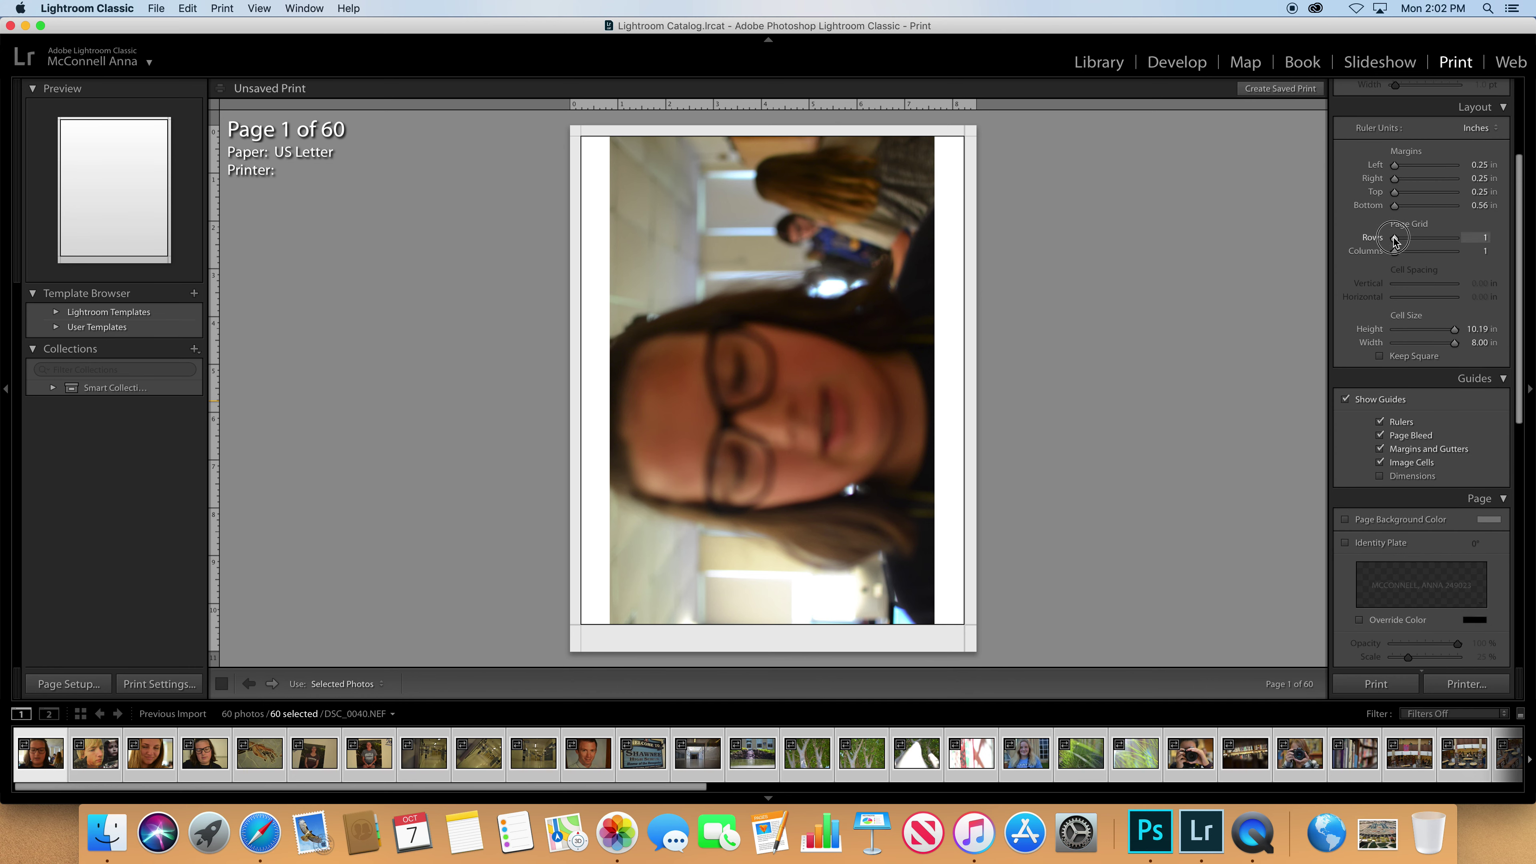
{"action": "mouse_move", "coordinate": [1394, 238]}
{"action": "left_mouse_down"}
{"action": "mouse_move", "coordinate": [1424, 258]}
{"action": "mouse_move", "coordinate": [1428, 238]}
{"action": "mouse_move", "coordinate": [1420, 254]}
{"action": "left_mouse_up"}
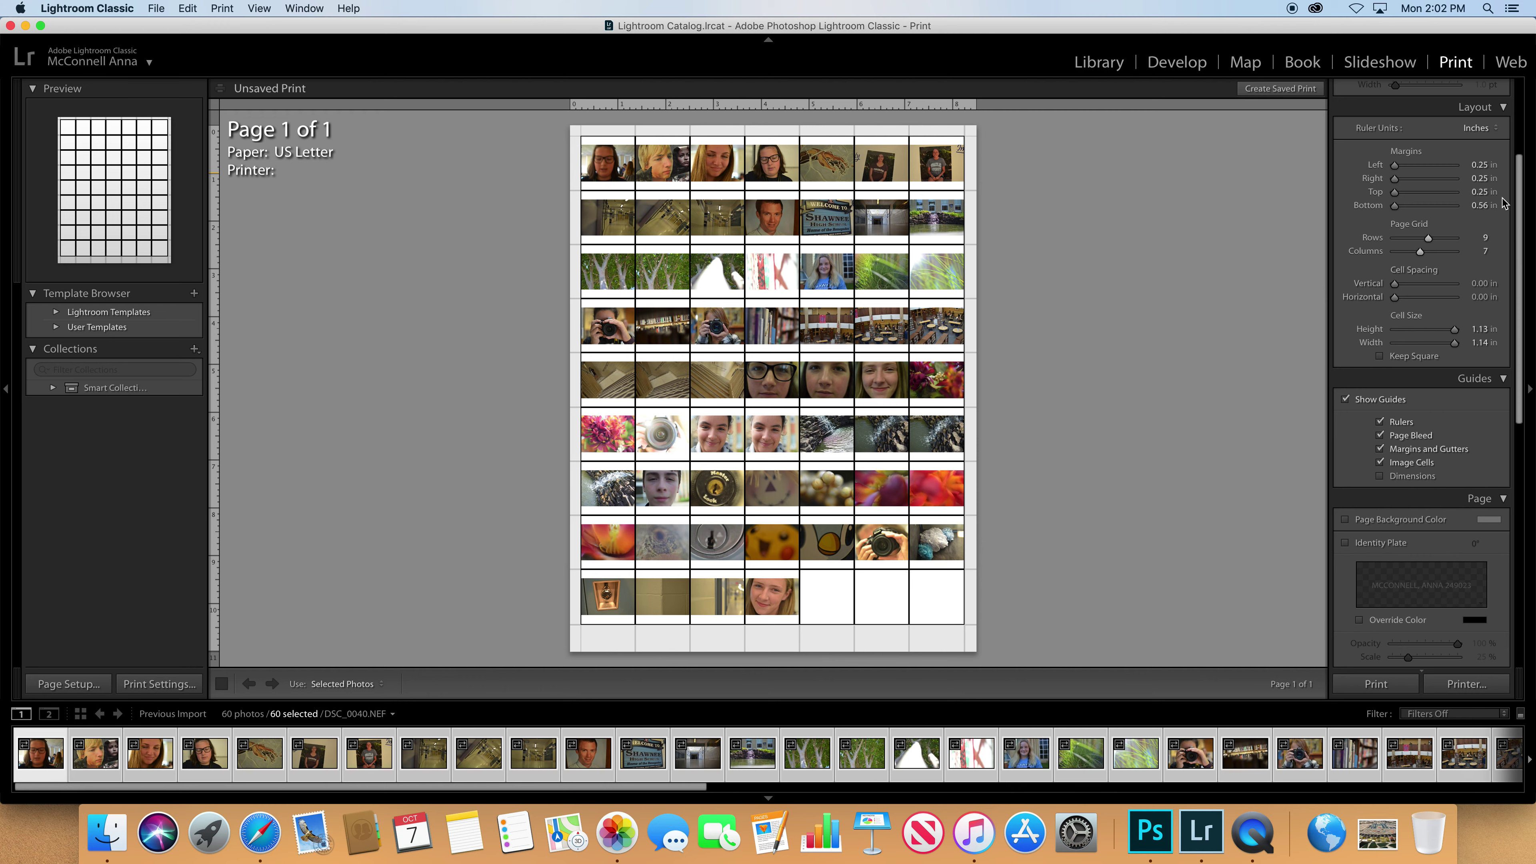
- Turn the rulers guide off and back on for the contact sheet
{"action": "left_click_drag", "start_coordinate": [1518, 197], "coordinate": [1518, 265]}
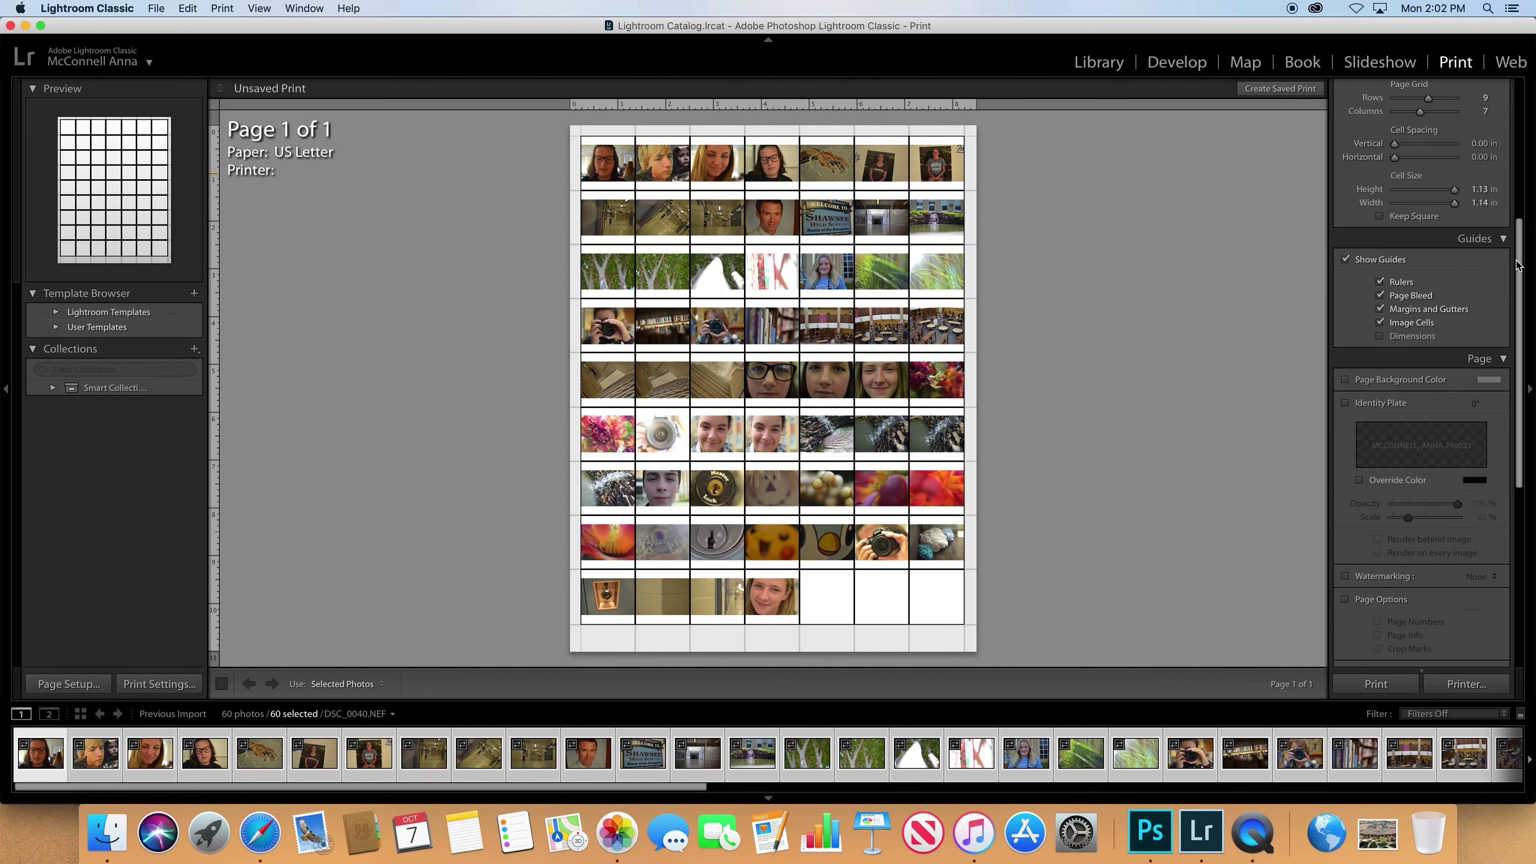
{"action": "left_click", "coordinate": [1380, 282]}
{"action": "left_click", "coordinate": [1380, 282]}
{"action": "scroll", "coordinate": [1522, 287], "scroll_direction": "up", "scroll_amount": 3}
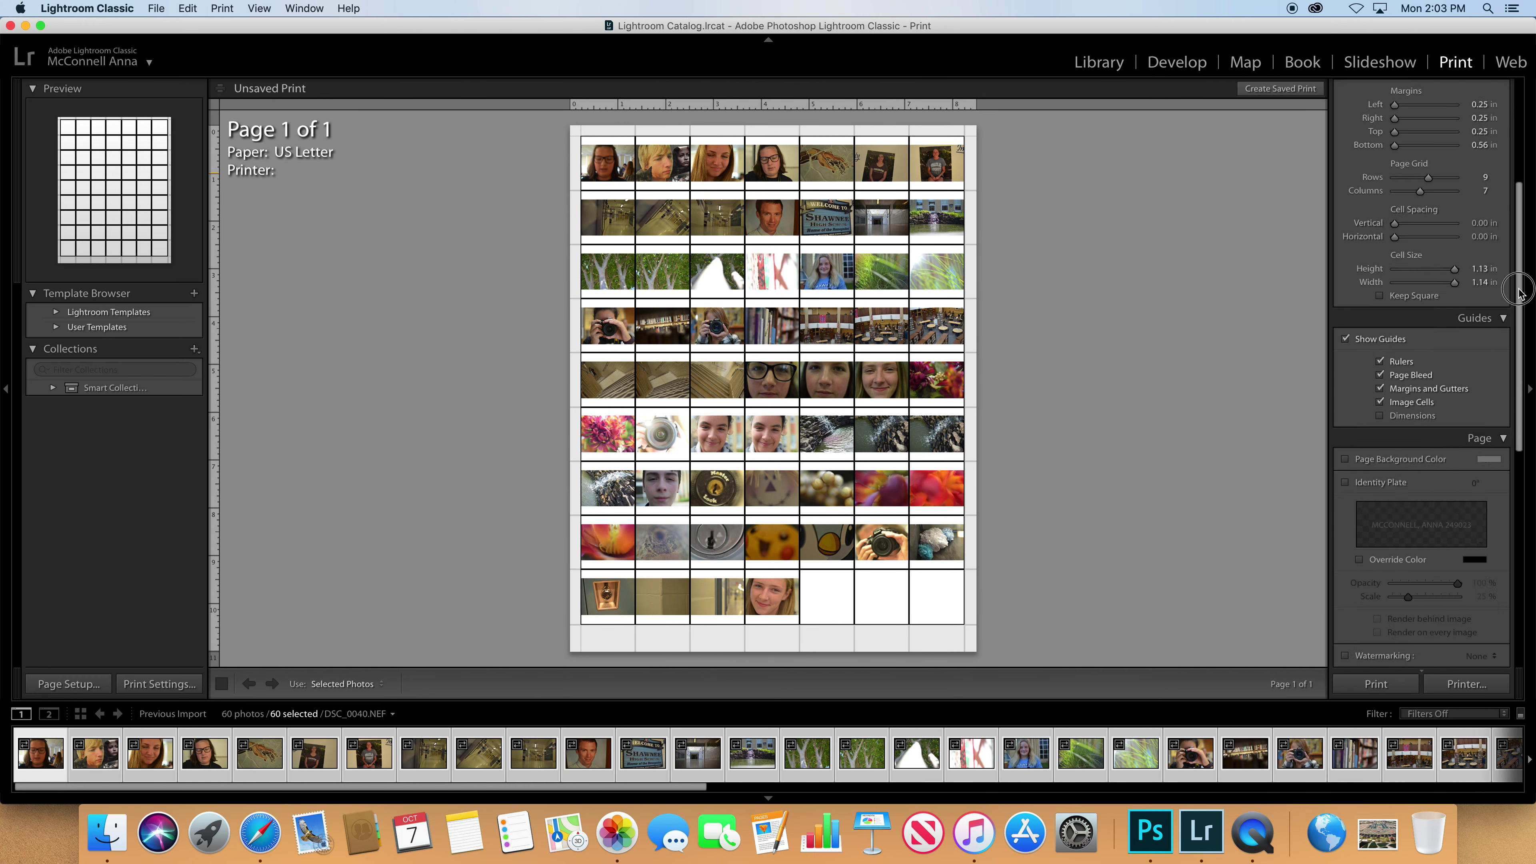
- Set the print job to output to a JPEG file instead of a printer
{"action": "left_click_drag", "start_coordinate": [1520, 293], "coordinate": [1521, 482]}
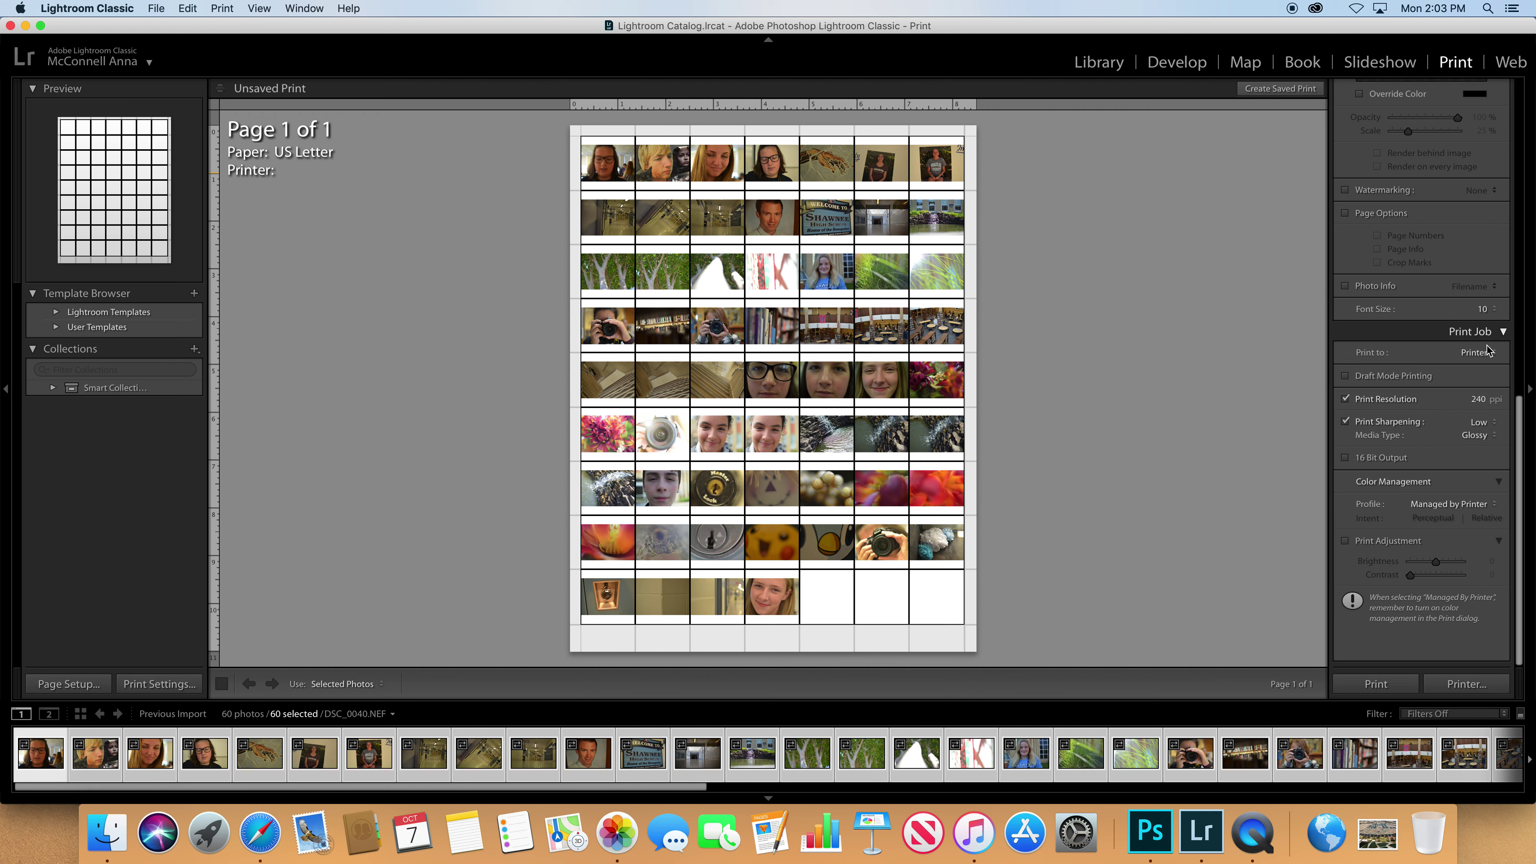
{"action": "left_click_drag", "start_coordinate": [1511, 451], "coordinate": [1507, 103]}
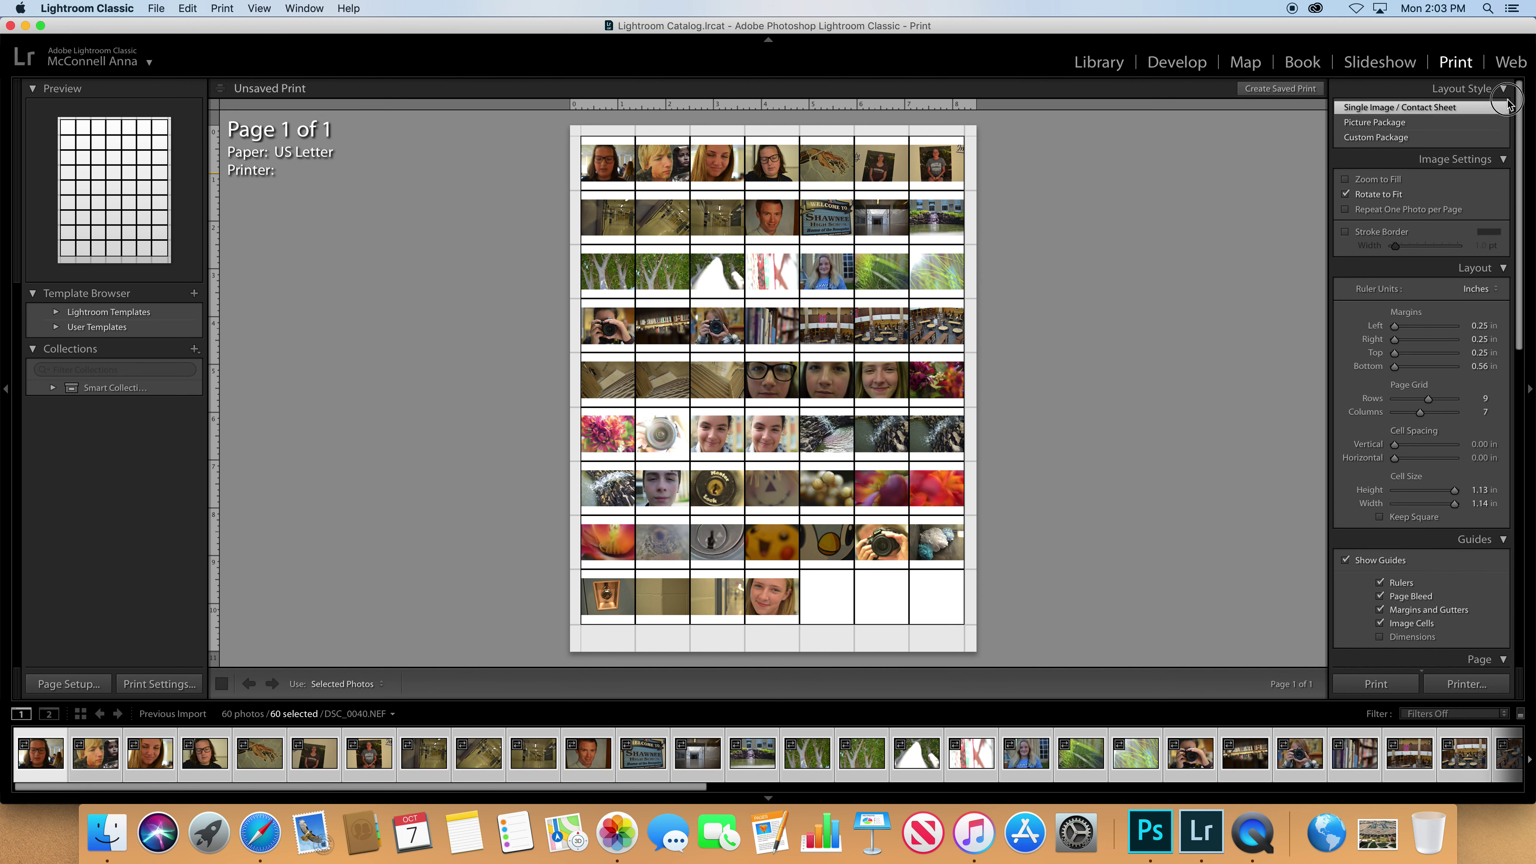
{"action": "left_click_drag", "start_coordinate": [1509, 103], "coordinate": [1514, 487]}
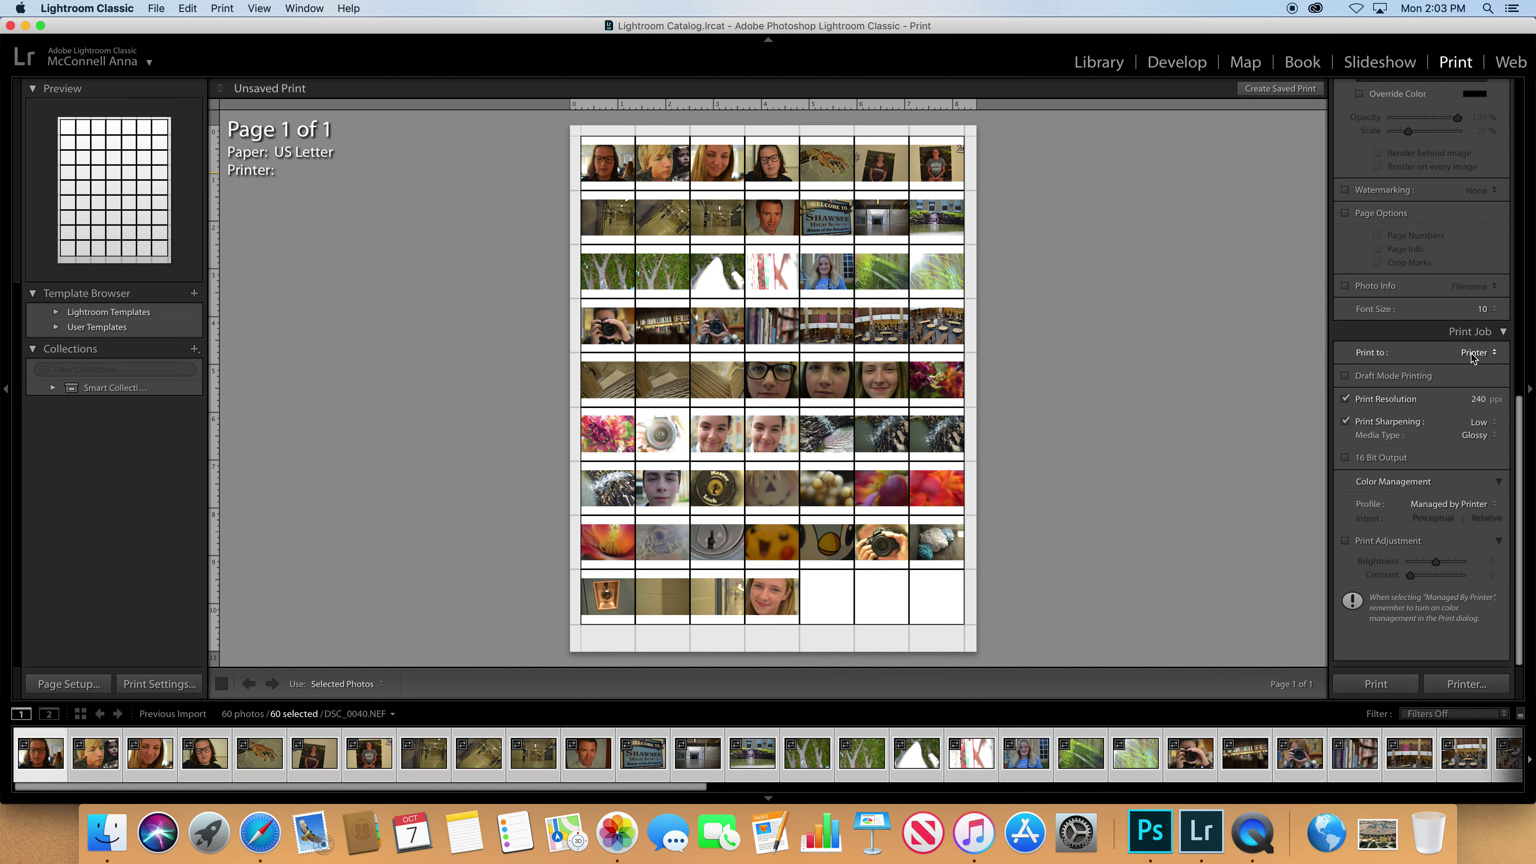
{"action": "left_click", "coordinate": [1482, 356]}
{"action": "left_click", "coordinate": [1477, 365]}
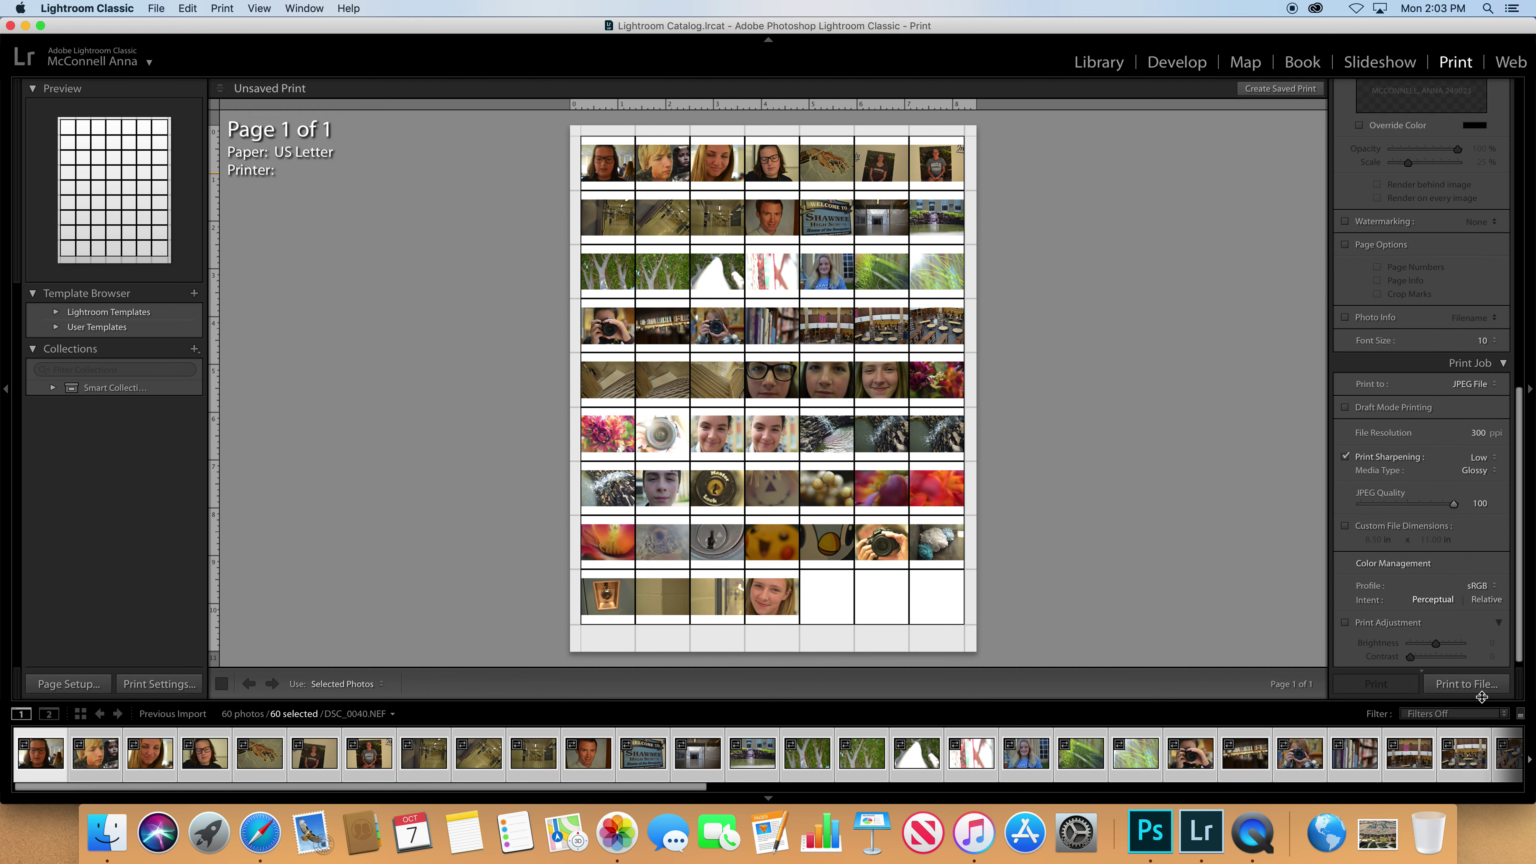
- Start printing the contact sheet to a file and browse the shafiles01 server in the expanded save dialog for a destination folder
{"action": "left_click", "coordinate": [1483, 688]}
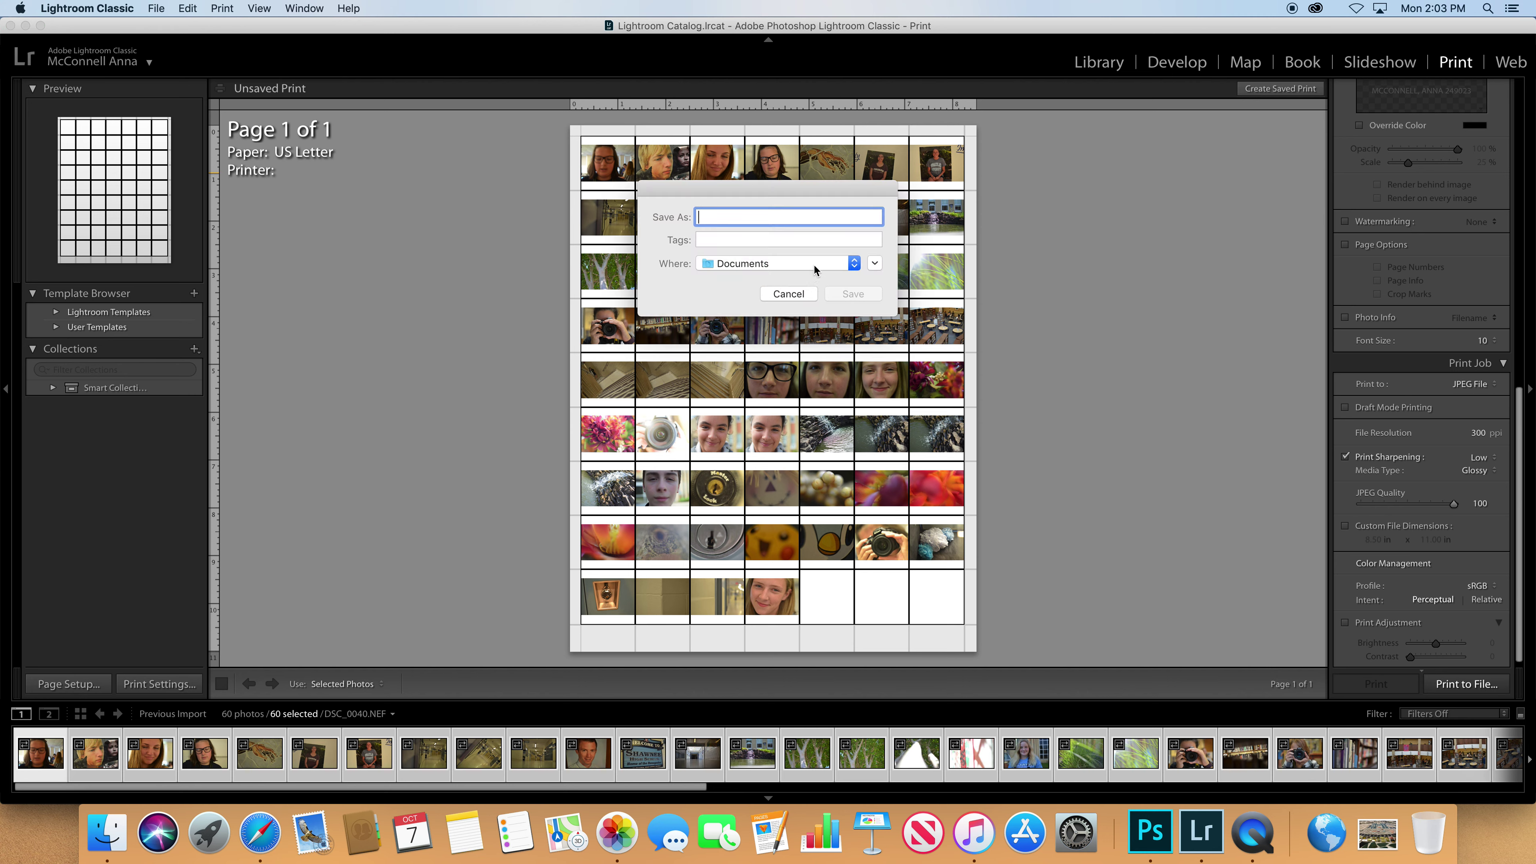
{"action": "left_click", "coordinate": [874, 262]}
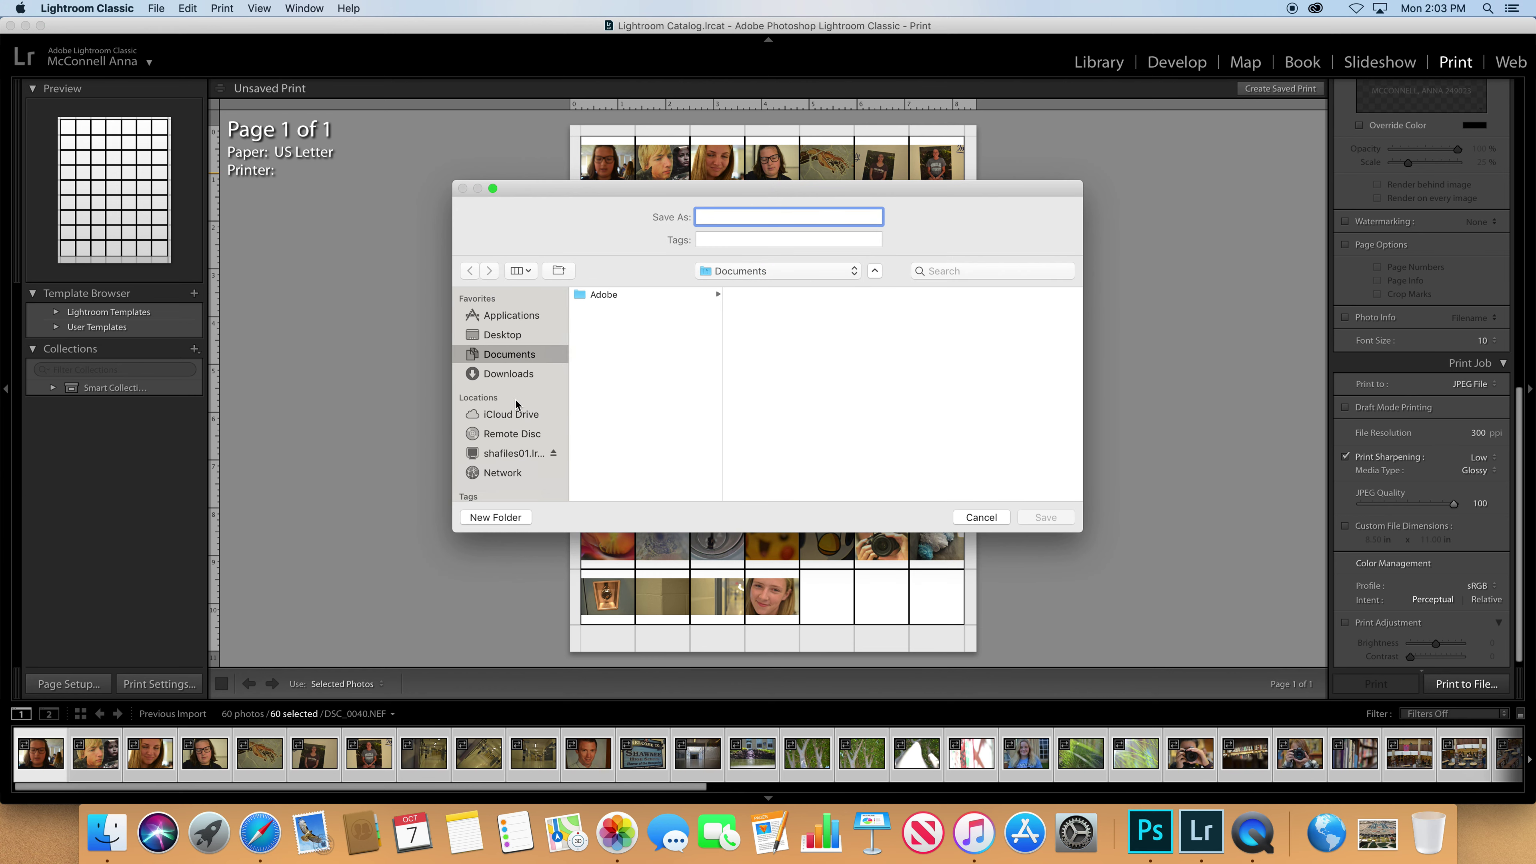
{"action": "left_click", "coordinate": [508, 453]}
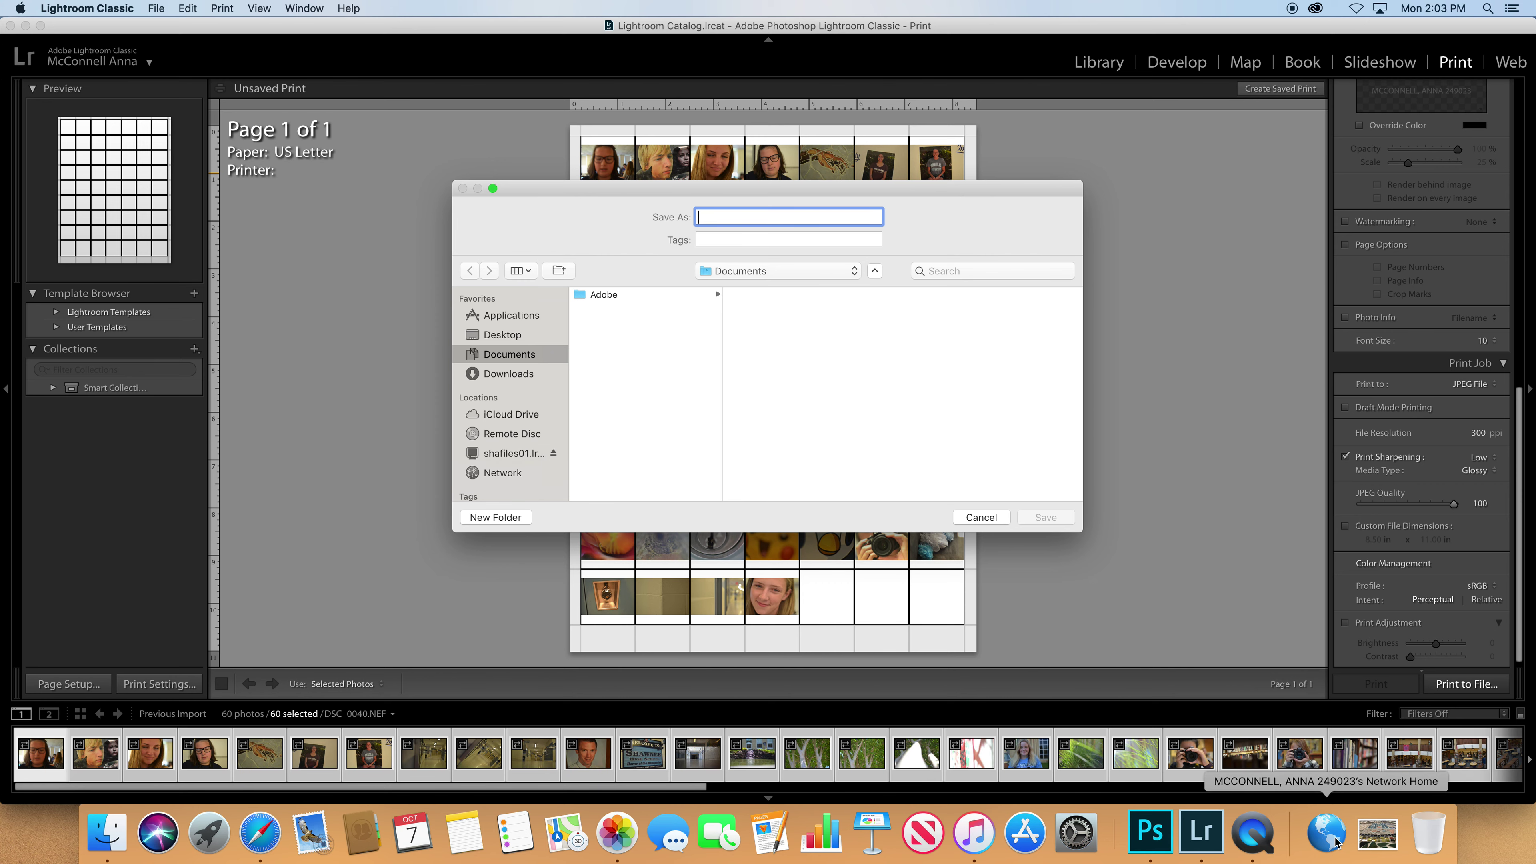
{"action": "left_click", "coordinate": [810, 370]}
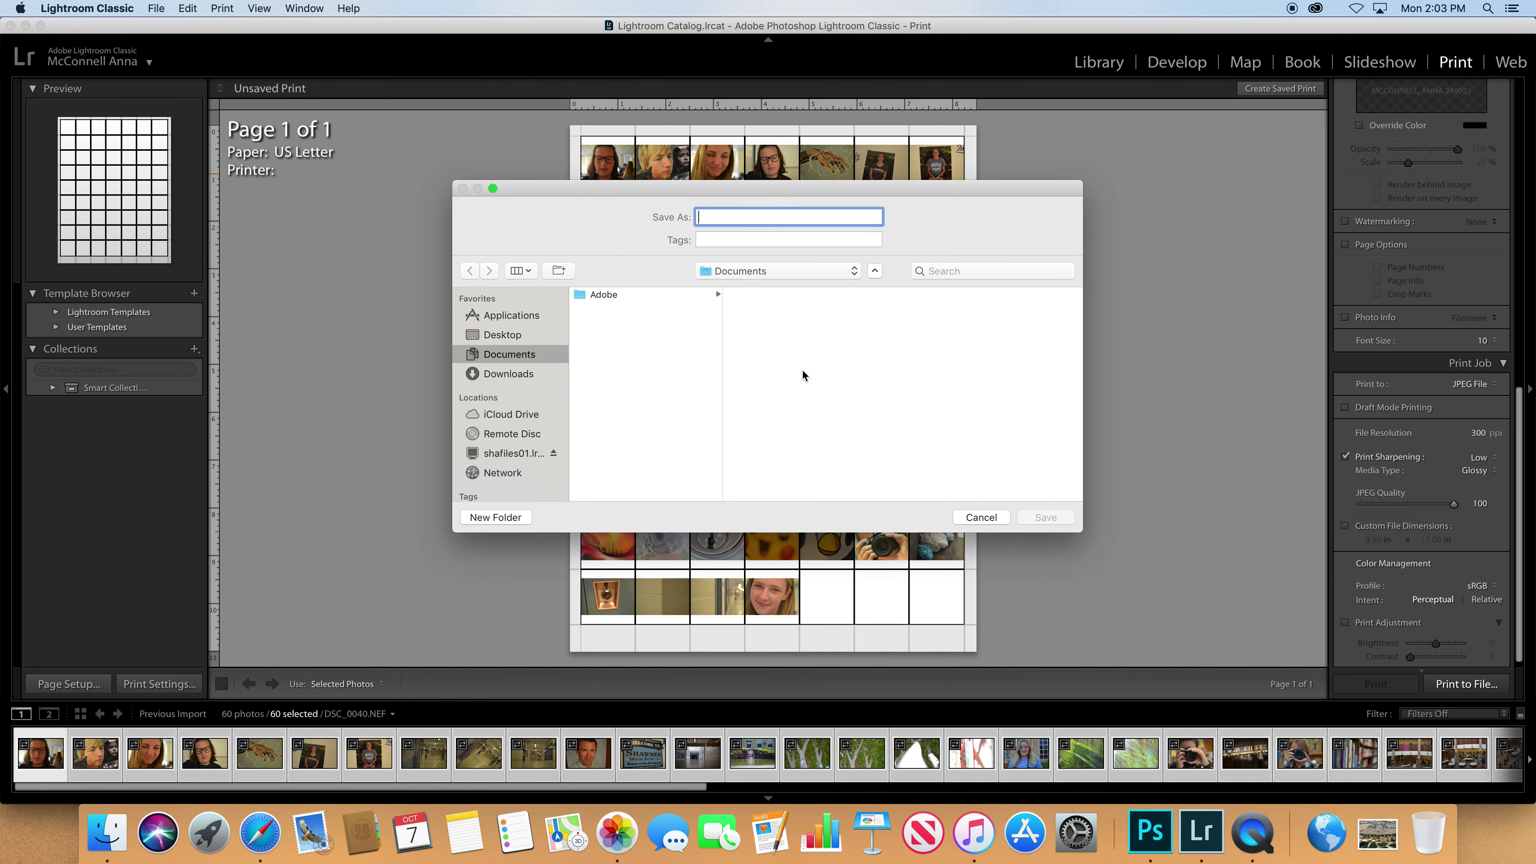
{"action": "left_click", "coordinate": [503, 454]}
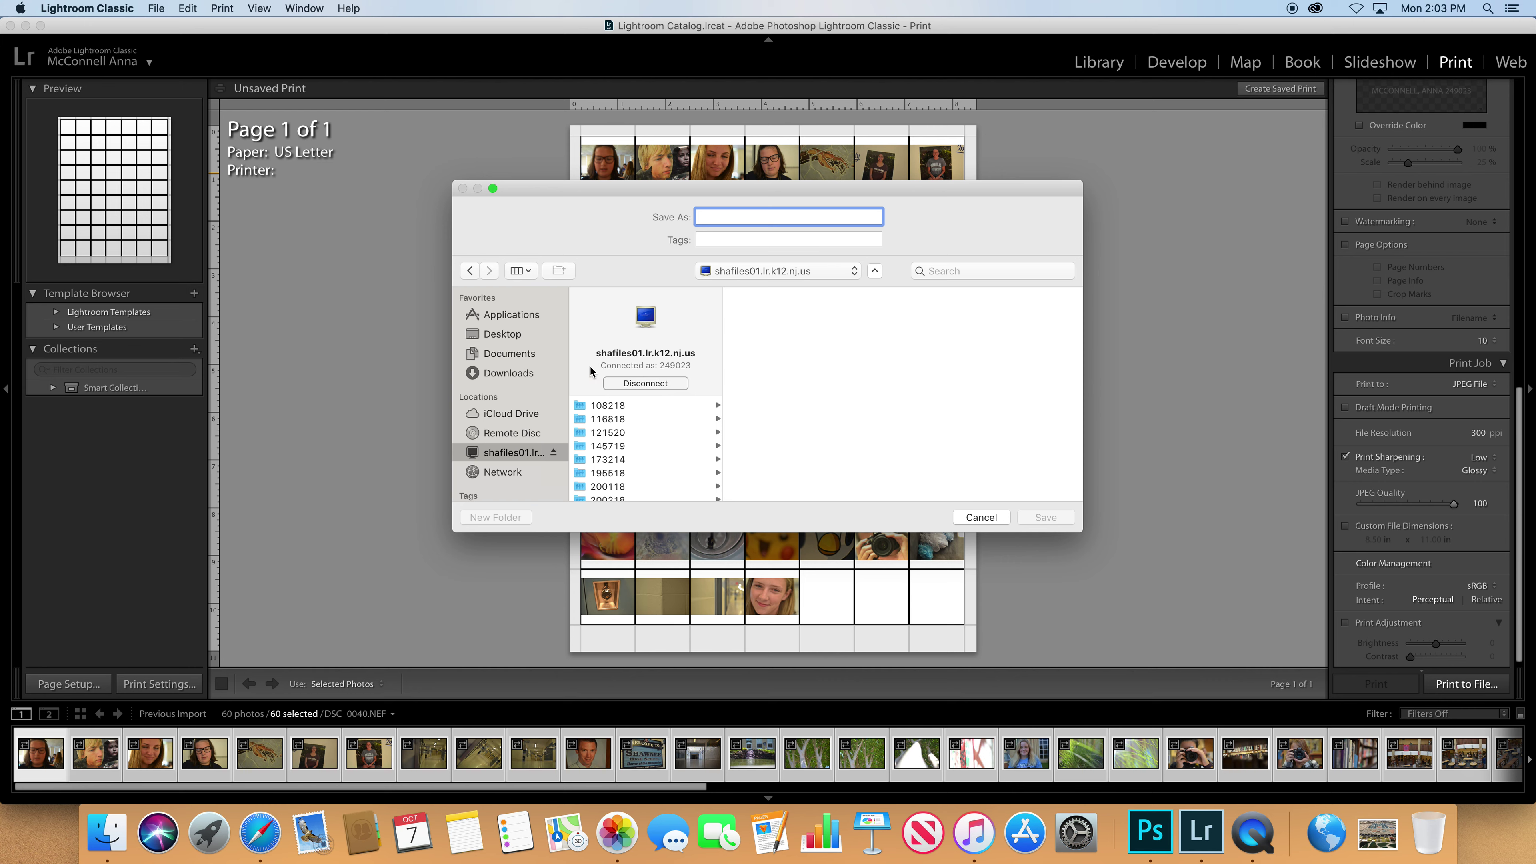
{"action": "scroll", "coordinate": [653, 436], "scroll_direction": "down", "scroll_amount": 10}
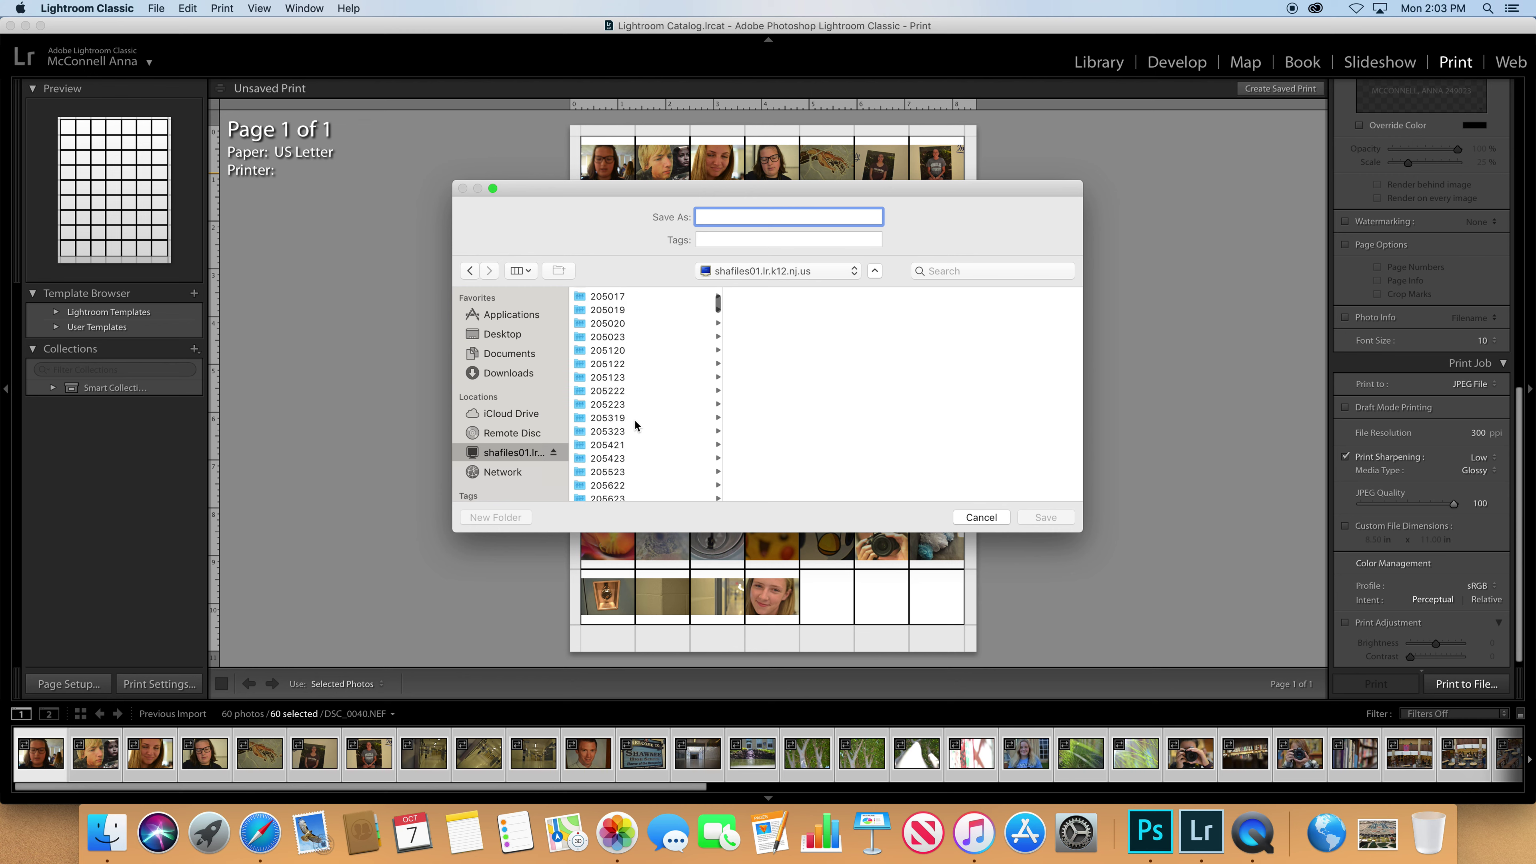
{"action": "left_click_drag", "start_coordinate": [718, 309], "coordinate": [679, 244]}
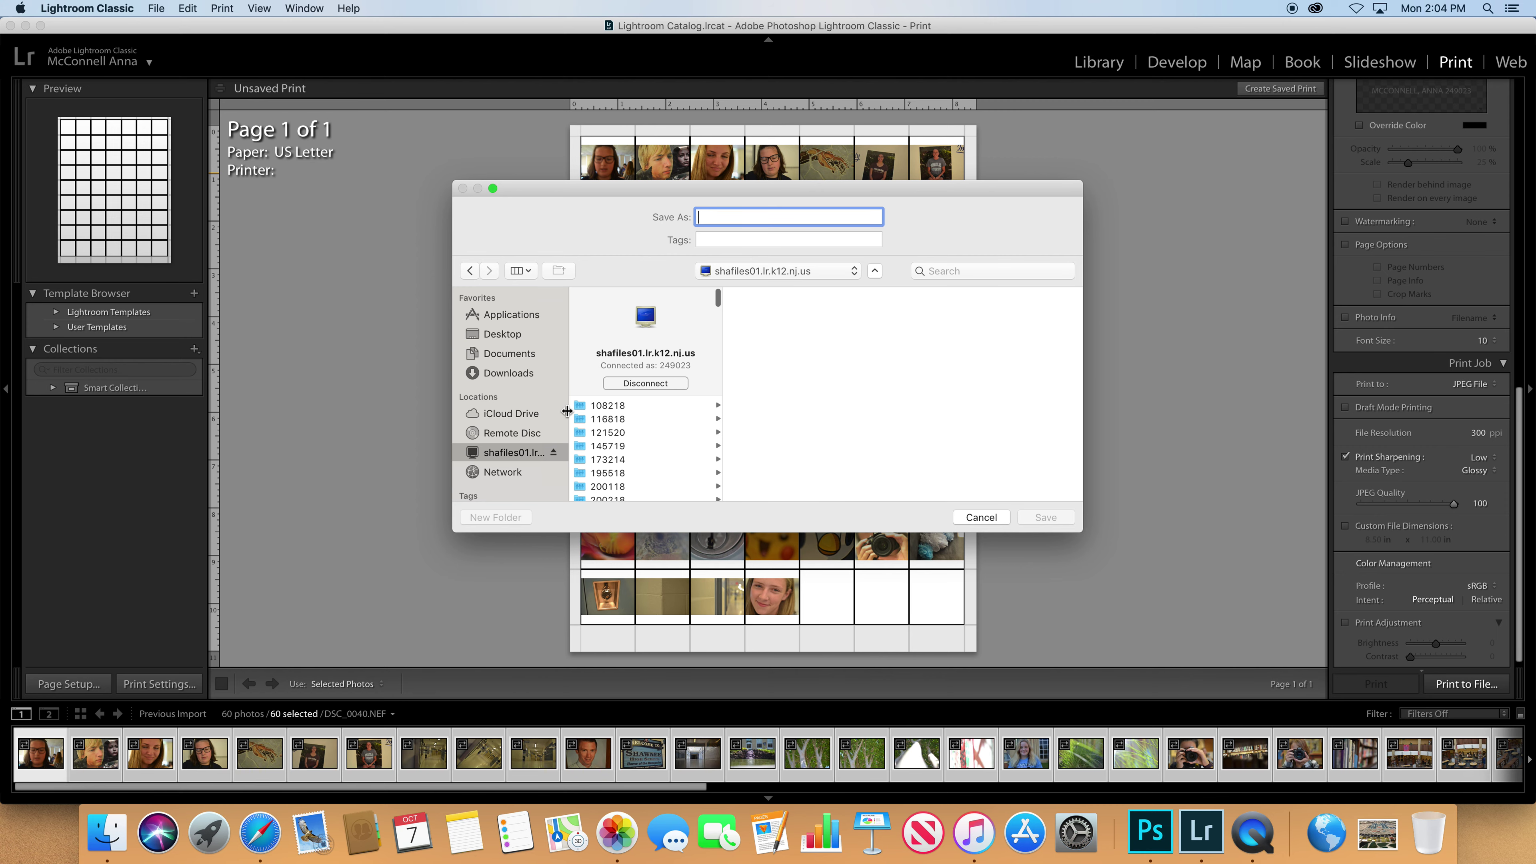
- Switch to Finder and move the personal network folder's window aside, then return to Lightroom Classic
{"action": "left_click", "coordinate": [97, 832]}
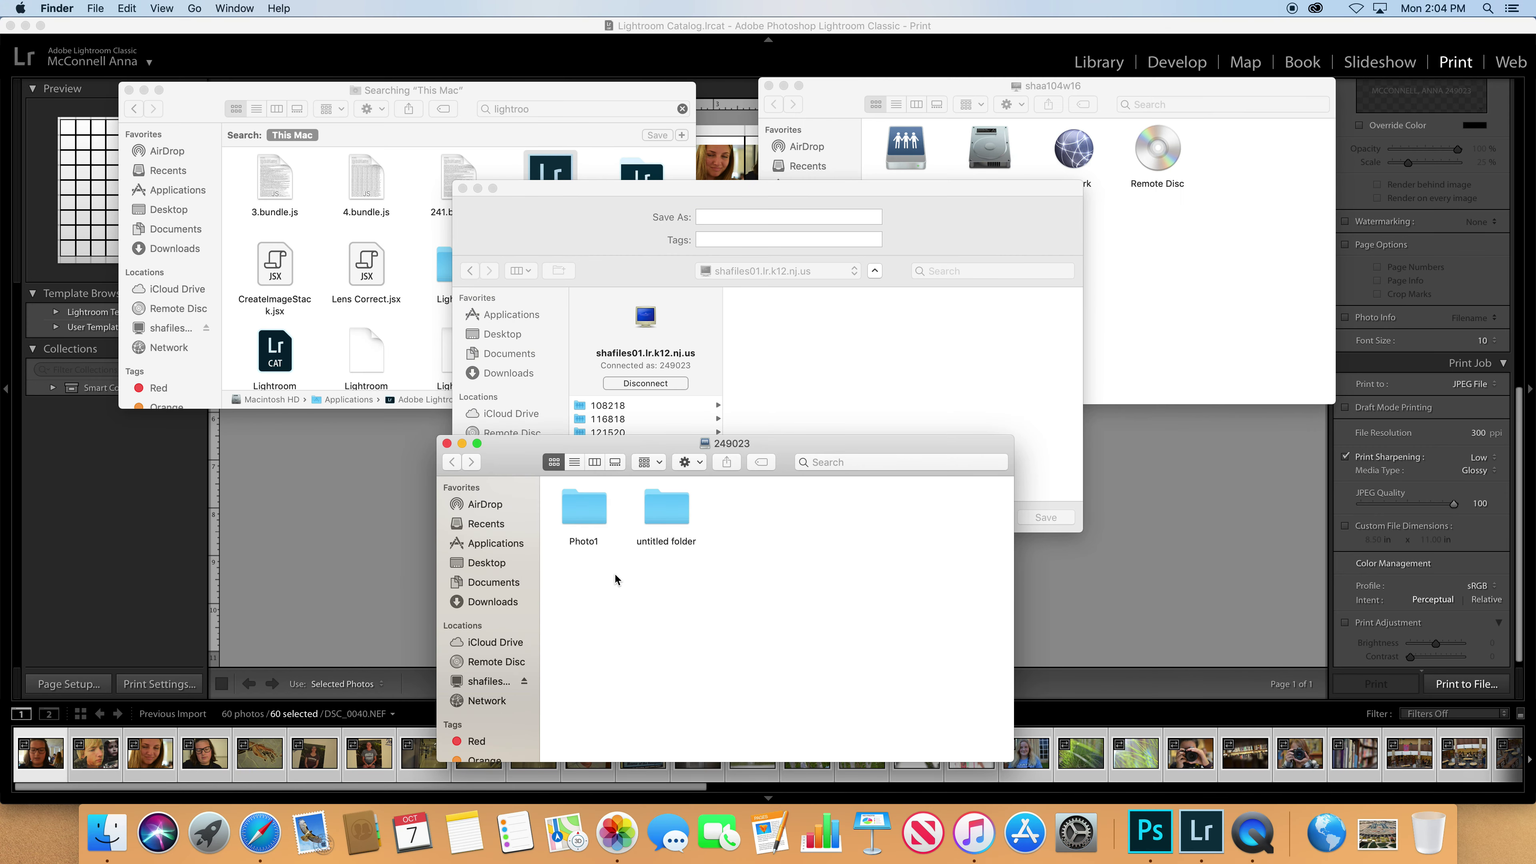
{"action": "left_click_drag", "start_coordinate": [666, 447], "coordinate": [920, 378]}
{"action": "left_click", "coordinate": [294, 446]}
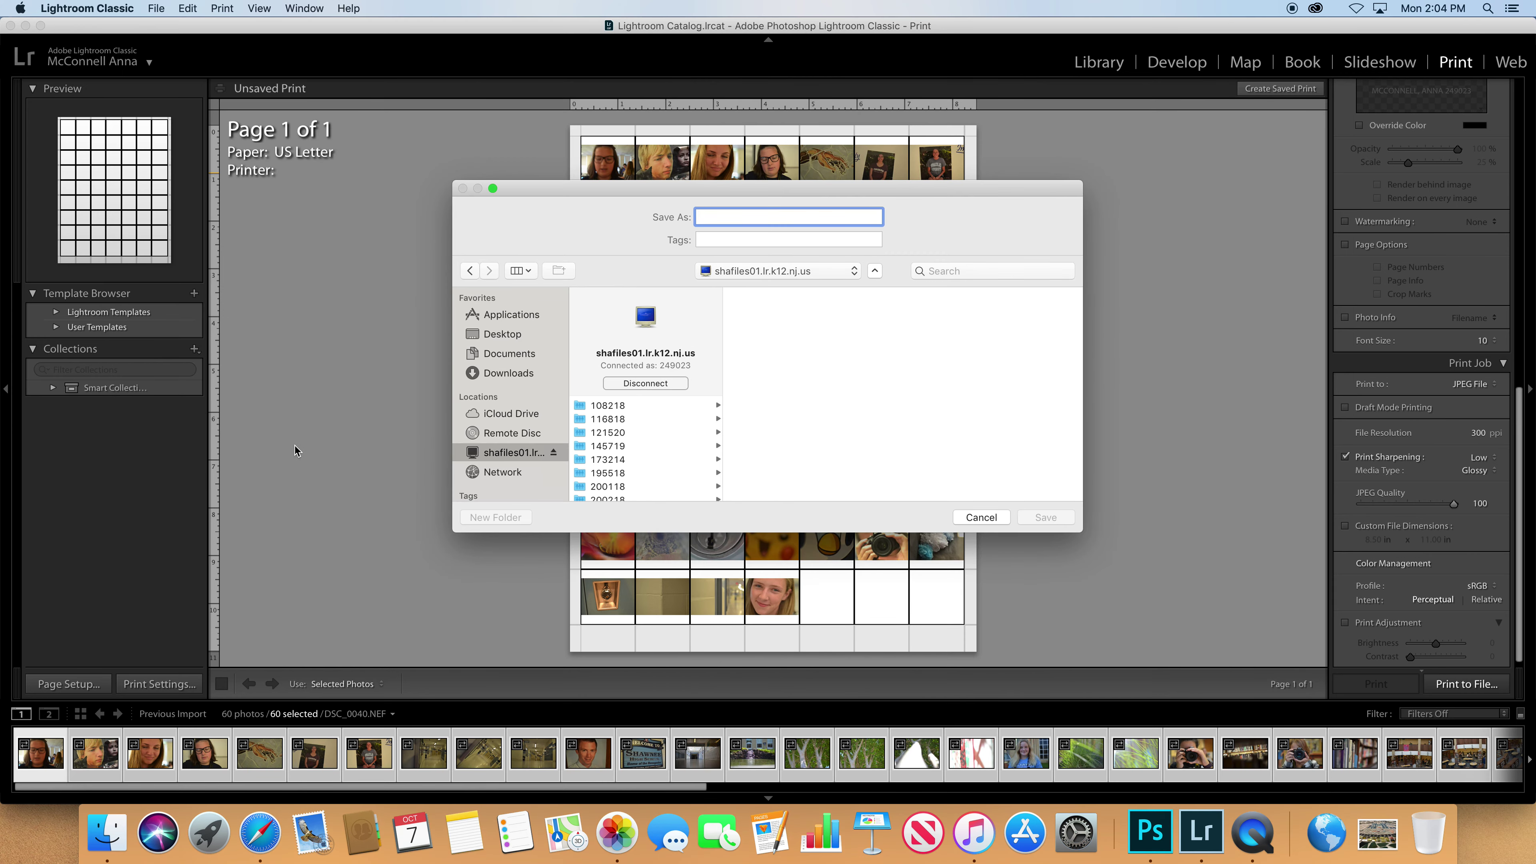
- Switch to Finder and hide the Lightroom, Photos and Photoshop windows to clear the desktop
{"action": "key", "text": "super+Tab"}
{"action": "left_click", "coordinate": [479, 649]}
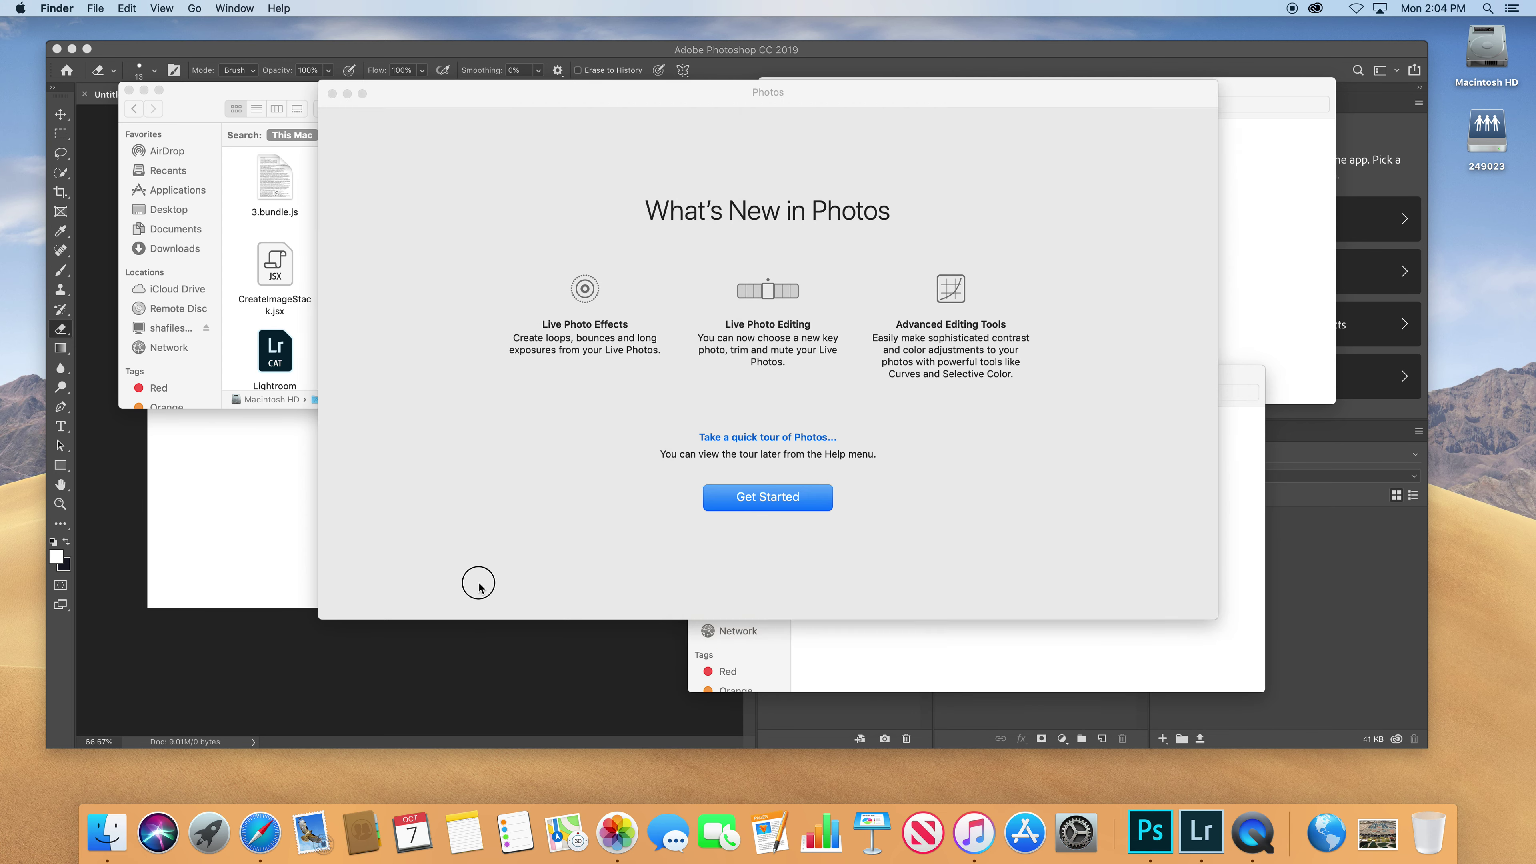
{"action": "left_click", "coordinate": [479, 585]}
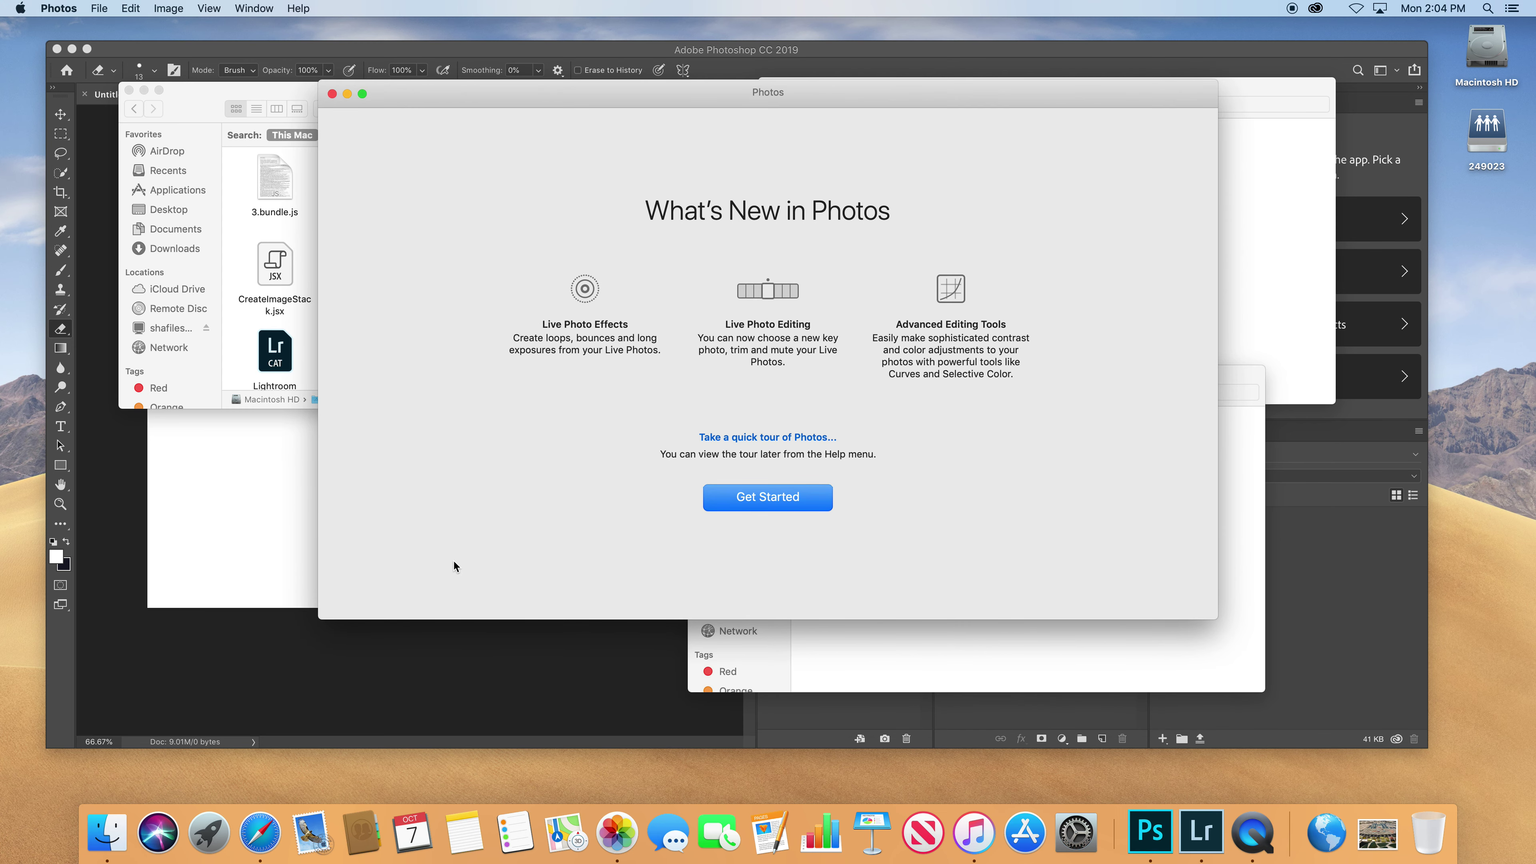
{"action": "key", "text": "super+h"}
{"action": "key", "text": "super+h"}
{"action": "key", "text": "super+h"}
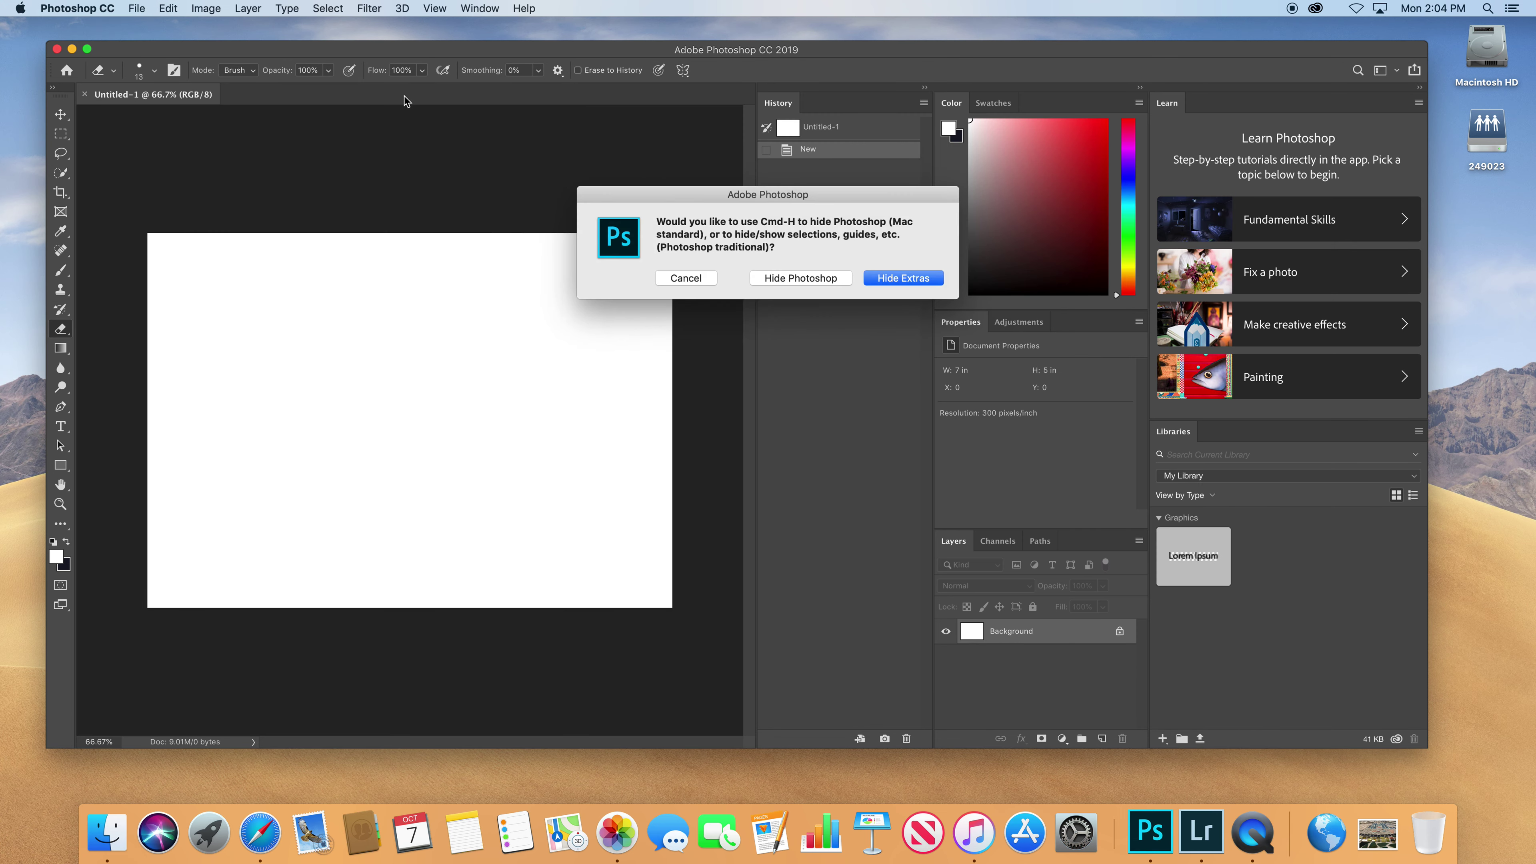
{"action": "left_click", "coordinate": [754, 280]}
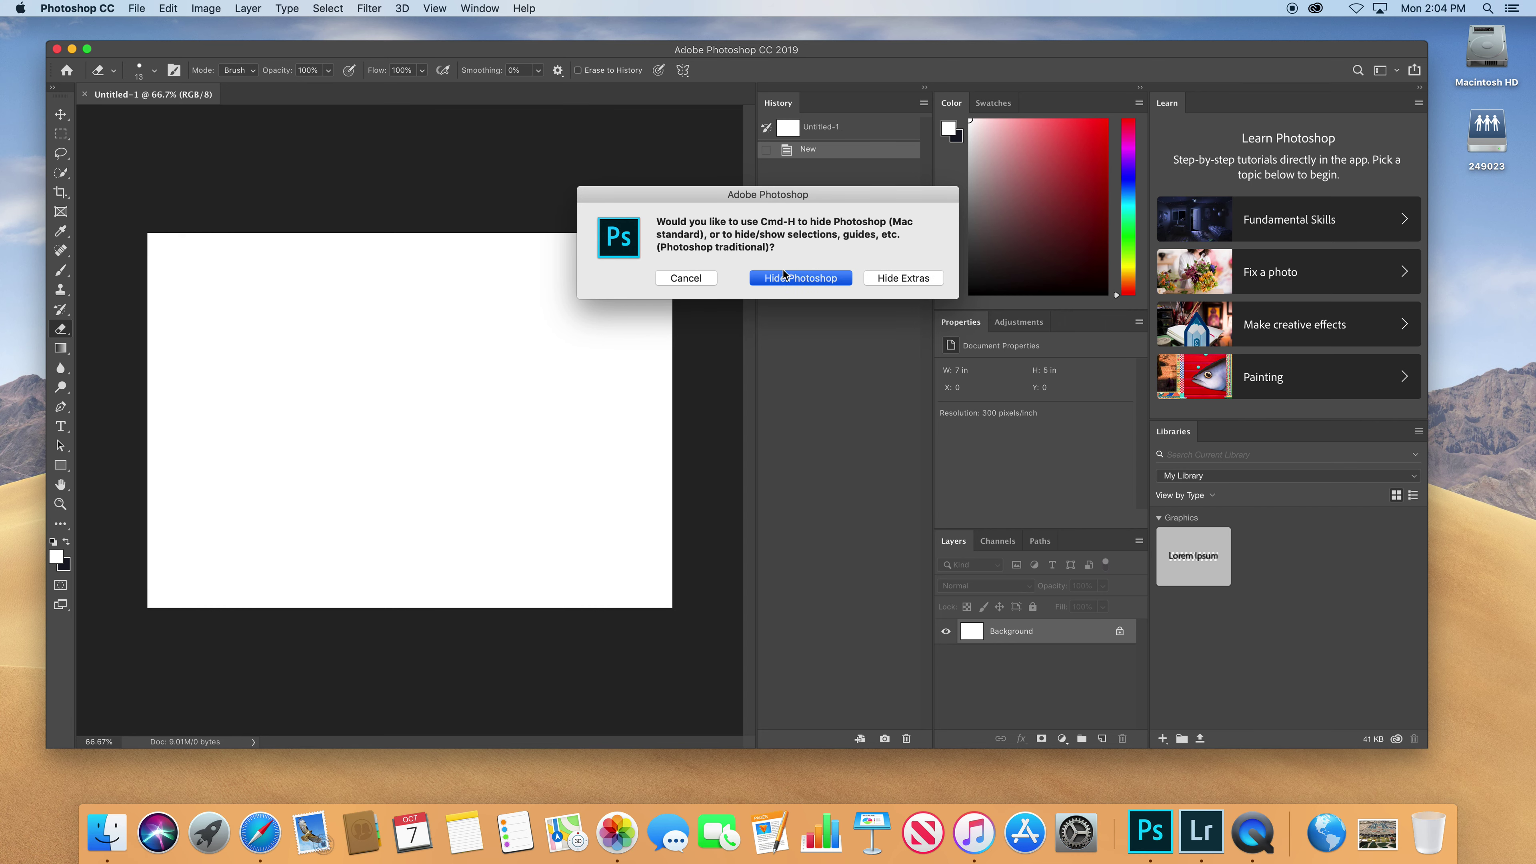
{"action": "left_click", "coordinate": [863, 281]}
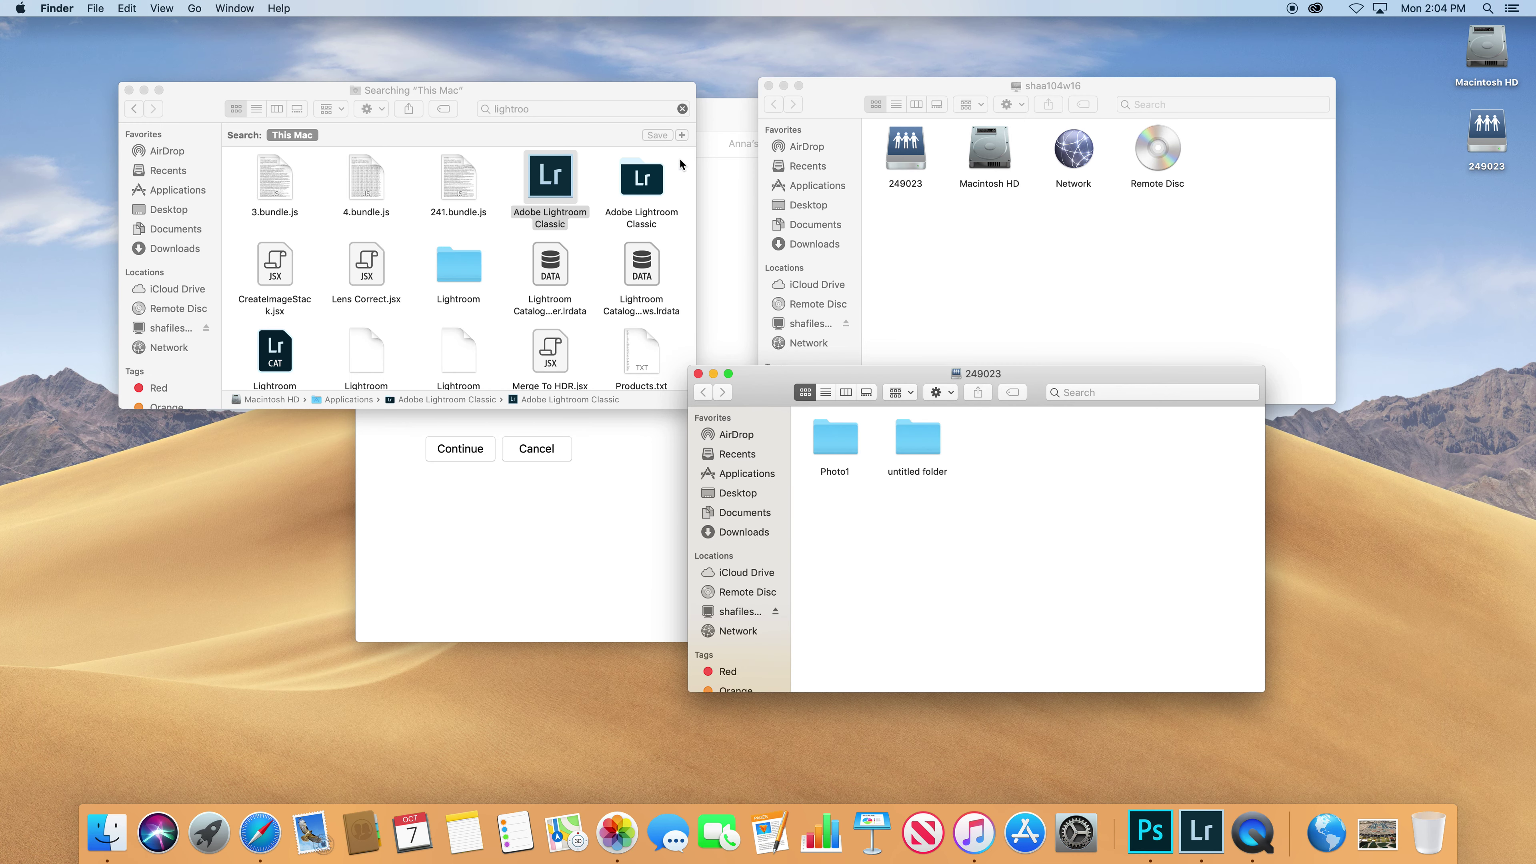
- Add the personal network drive on the desktop to the Favorites in the Finder sidebar
{"action": "left_click_drag", "start_coordinate": [964, 85], "coordinate": [968, 64]}
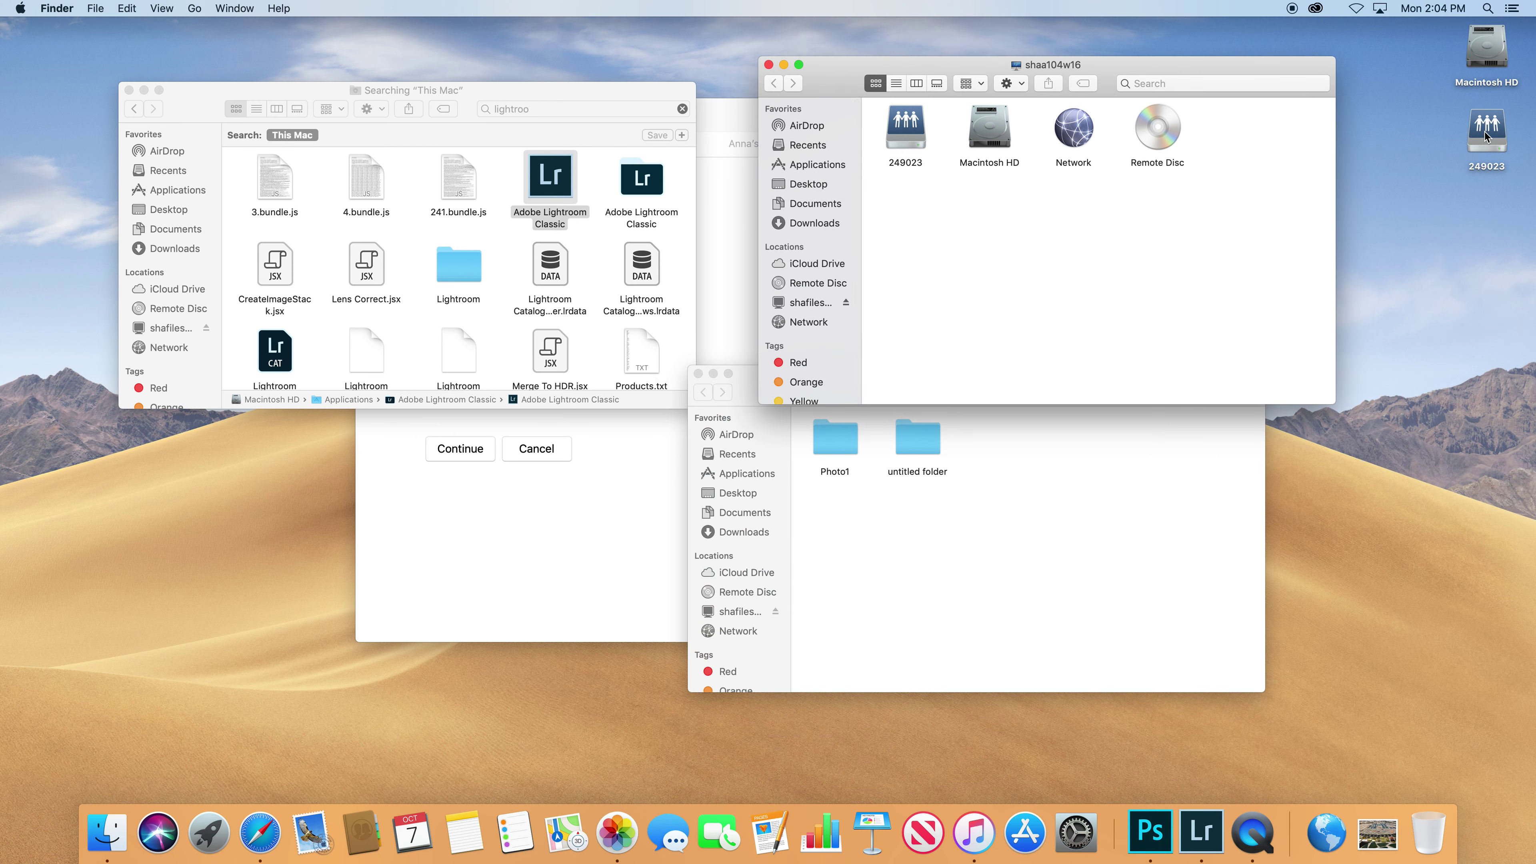
{"action": "left_click_drag", "start_coordinate": [1481, 137], "coordinate": [818, 140]}
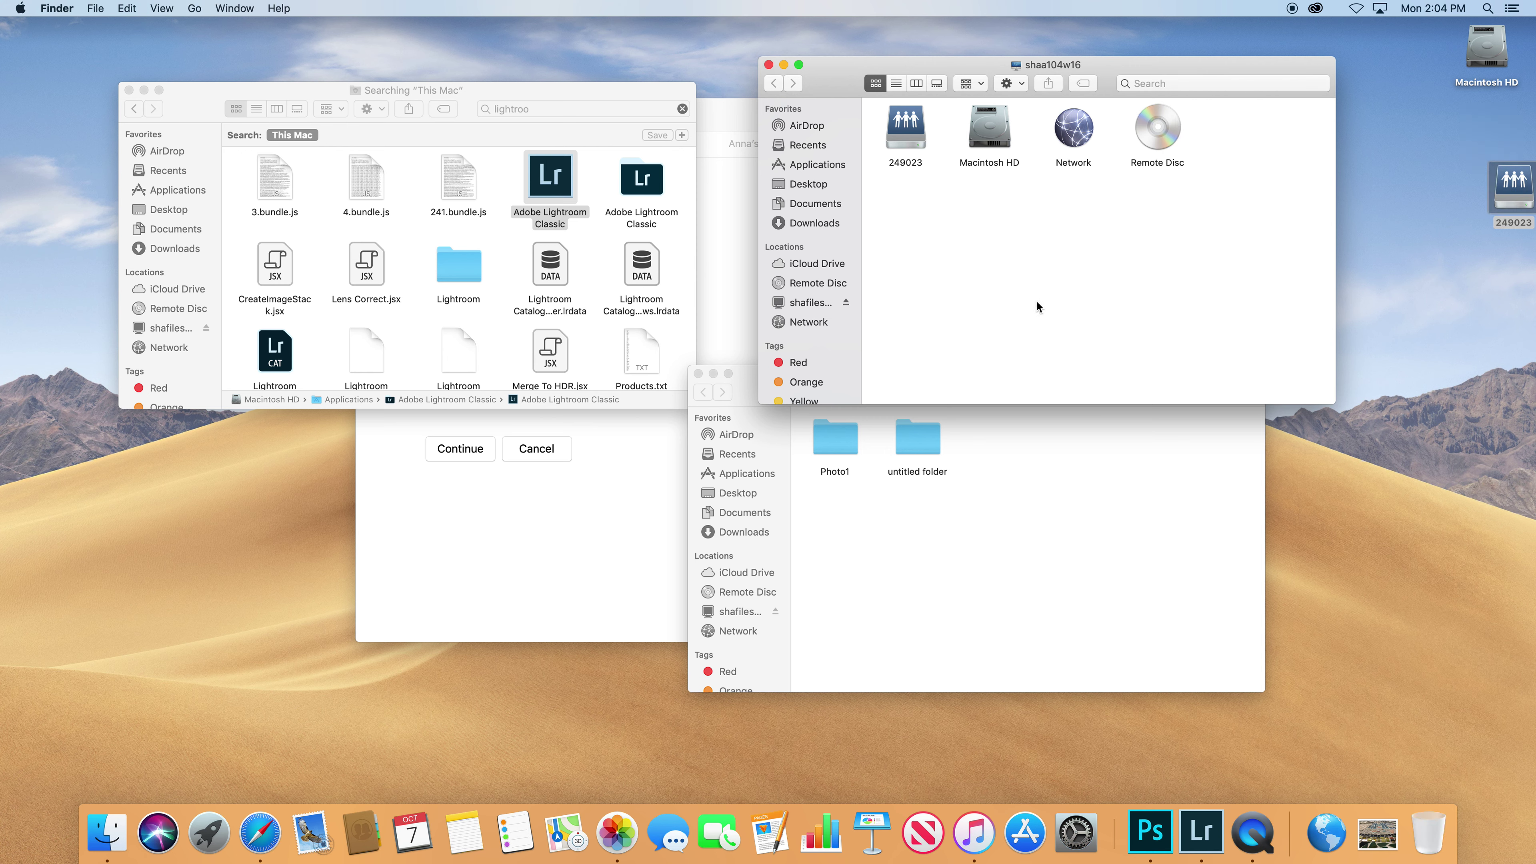
{"action": "left_click_drag", "start_coordinate": [1527, 202], "coordinate": [799, 161]}
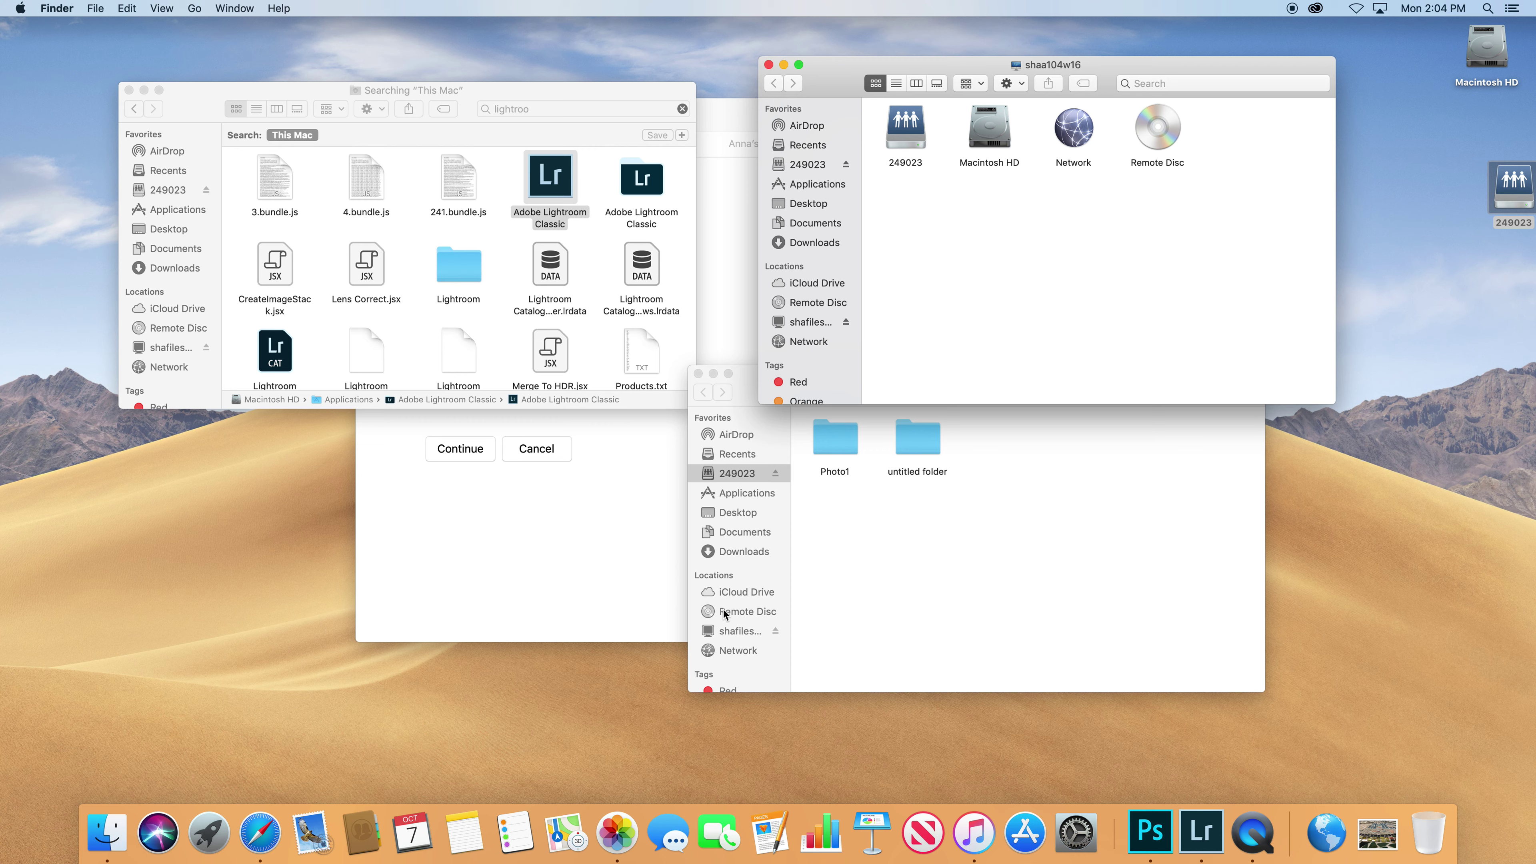
- Switch to Lightroom Classic and save the contact sheet as ContactFTF in the personal network drive's Photo1 > FillTheFrameDSLR folder
{"action": "left_click", "coordinate": [1198, 832]}
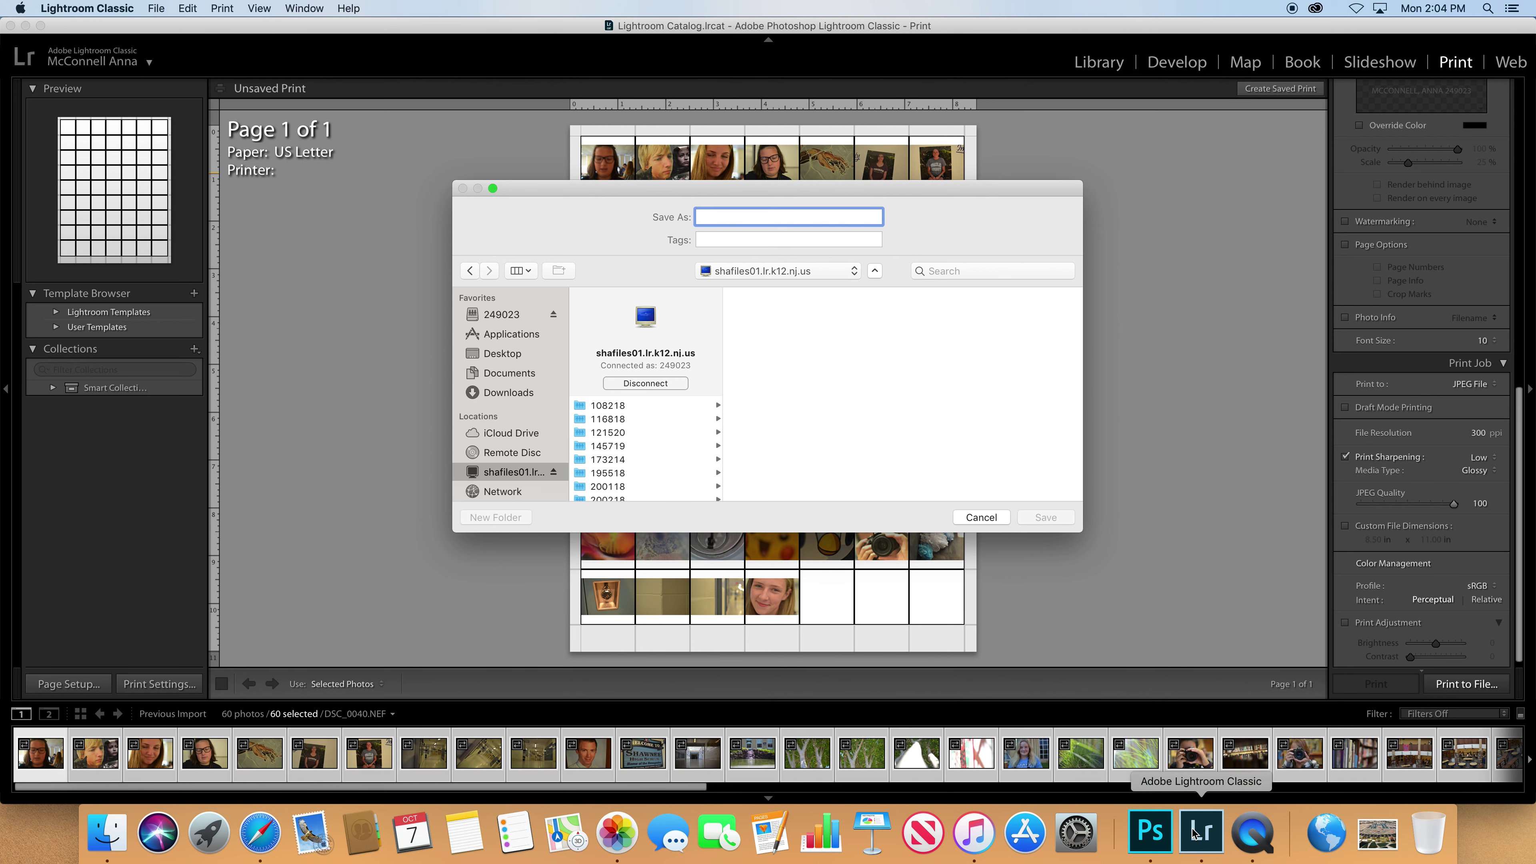
{"action": "left_click", "coordinate": [501, 318]}
{"action": "left_click", "coordinate": [618, 298]}
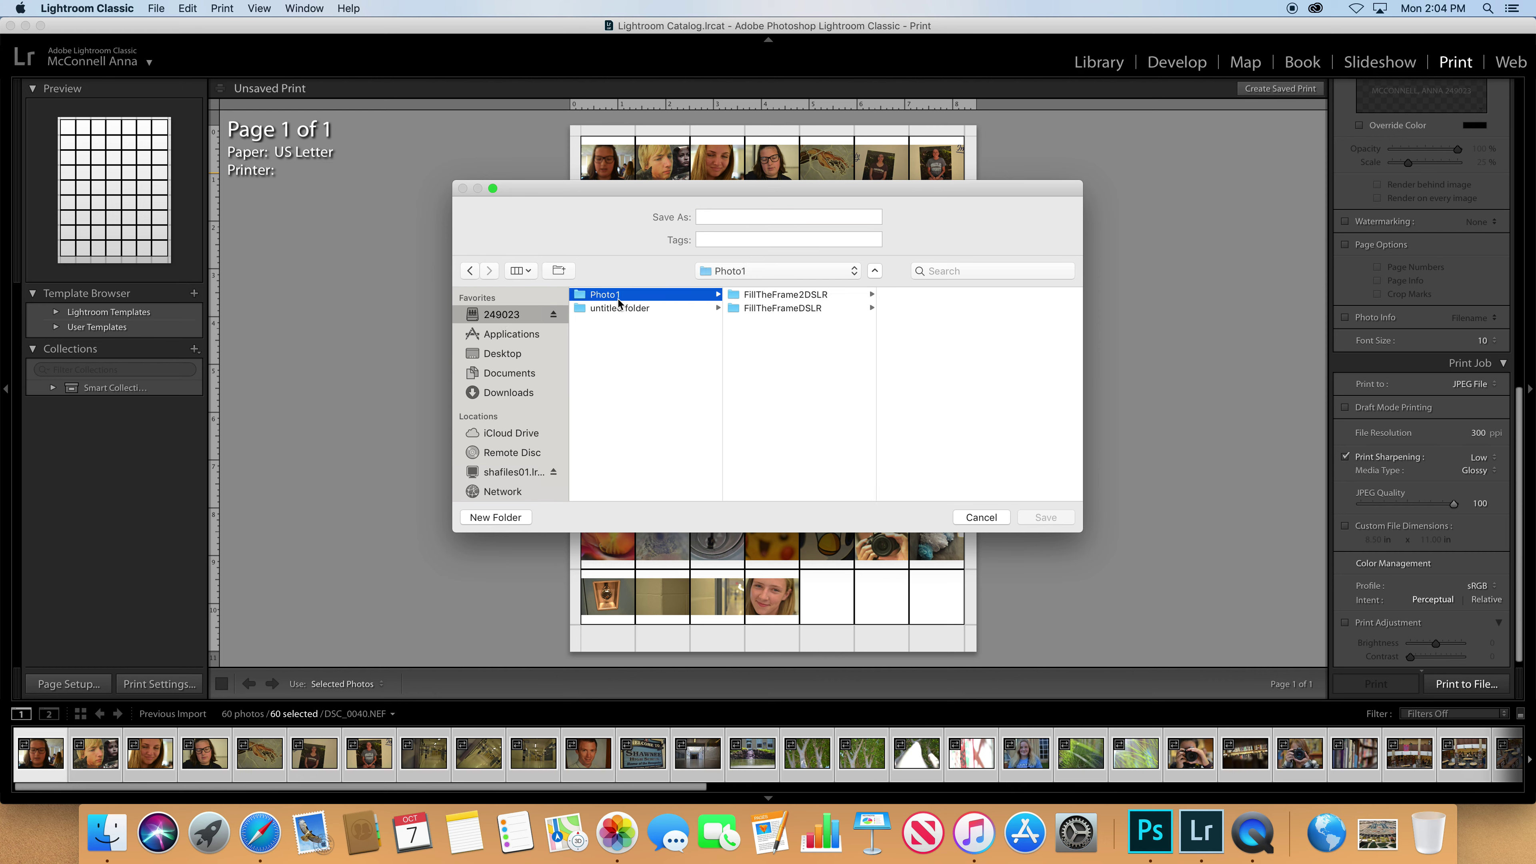
{"action": "left_click", "coordinate": [799, 308]}
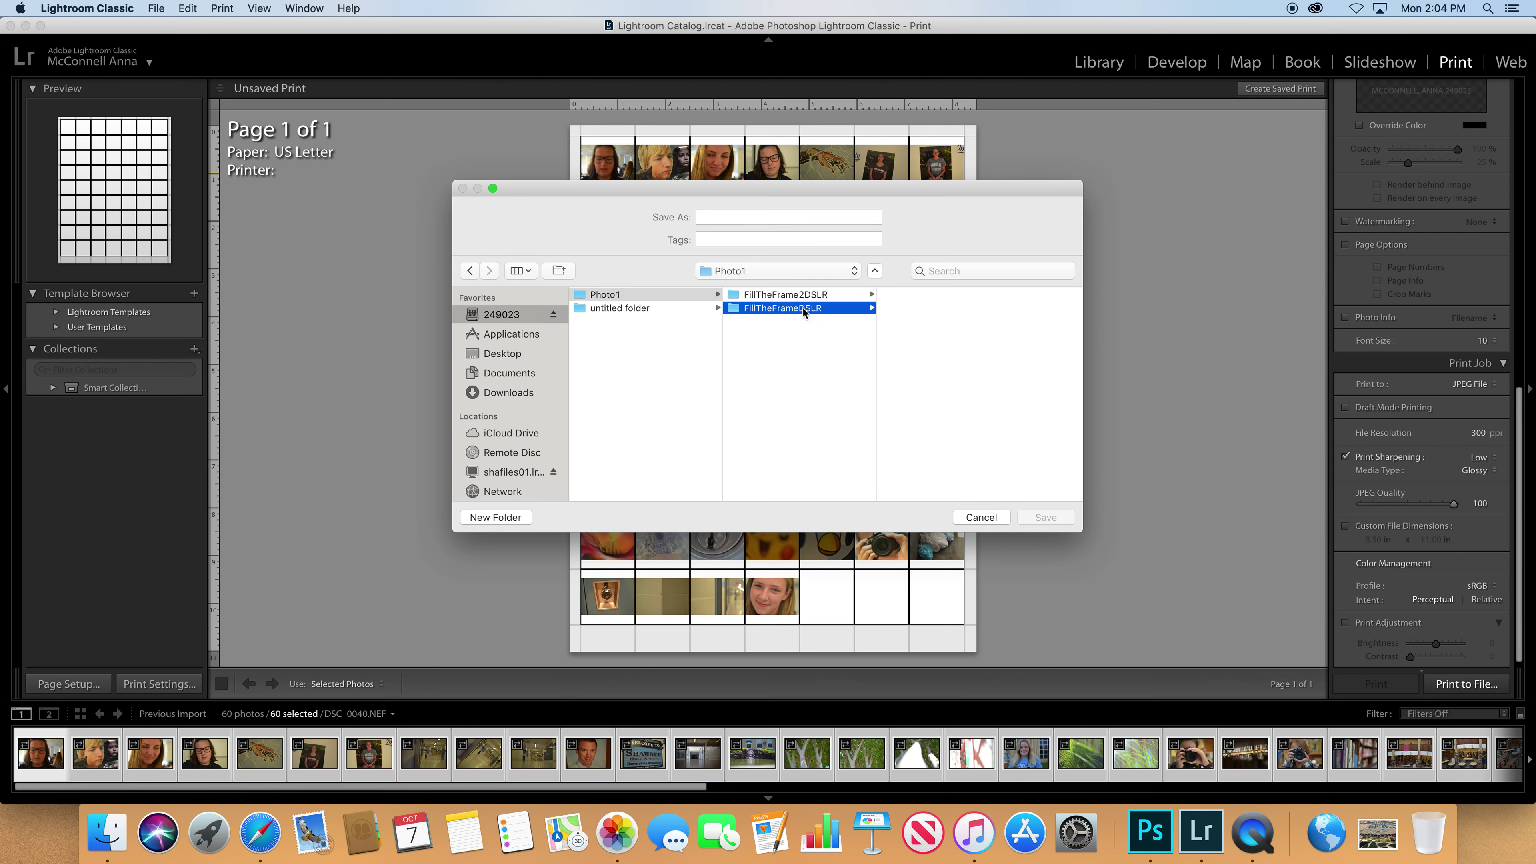
{"action": "left_click", "coordinate": [749, 218]}
{"action": "type", "text": "ContactFTF"}
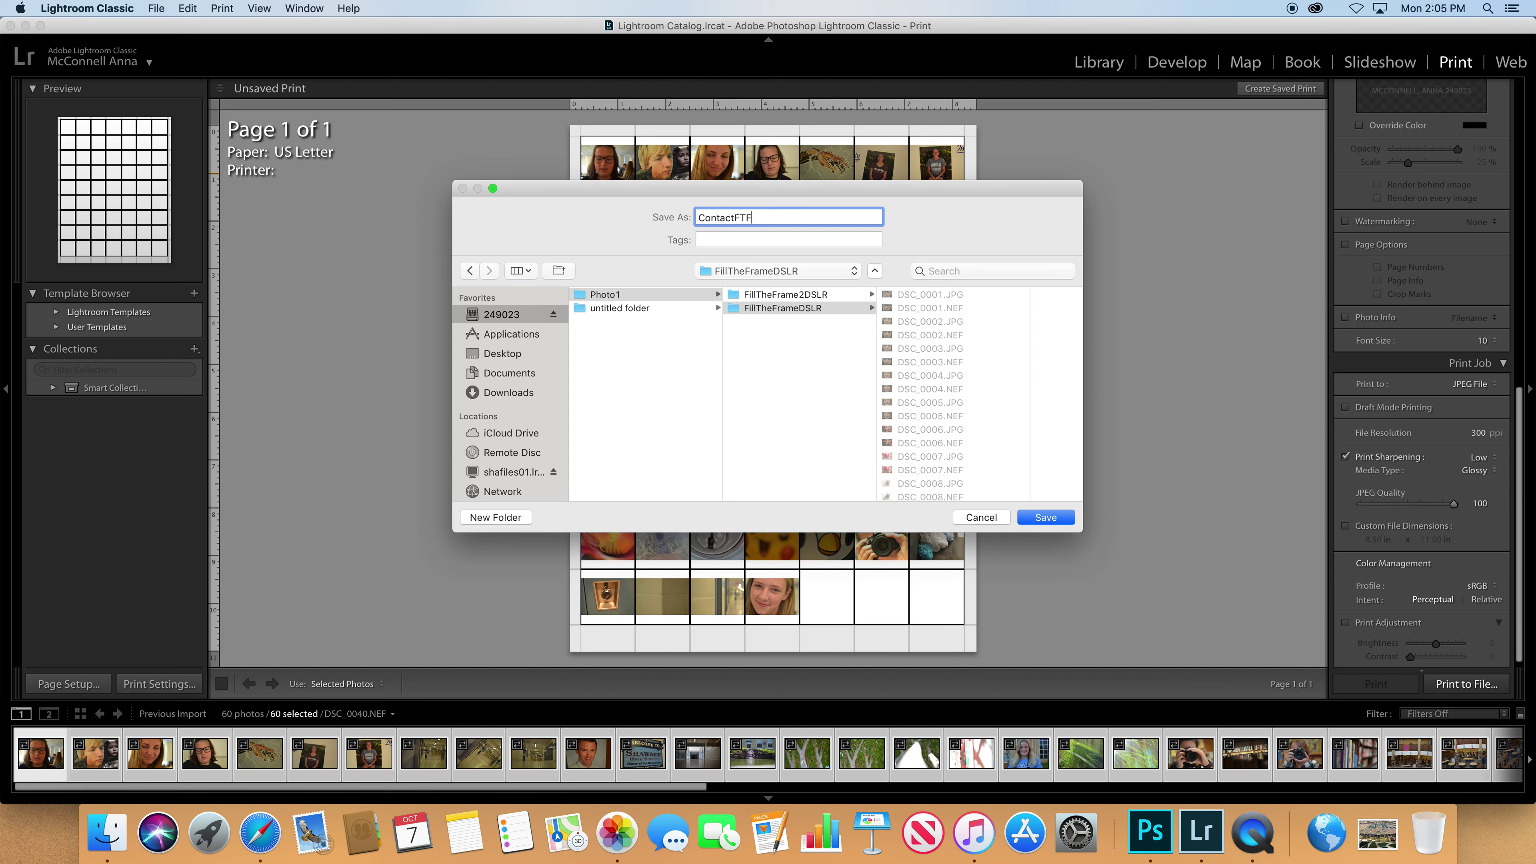
{"action": "left_click", "coordinate": [1040, 517]}
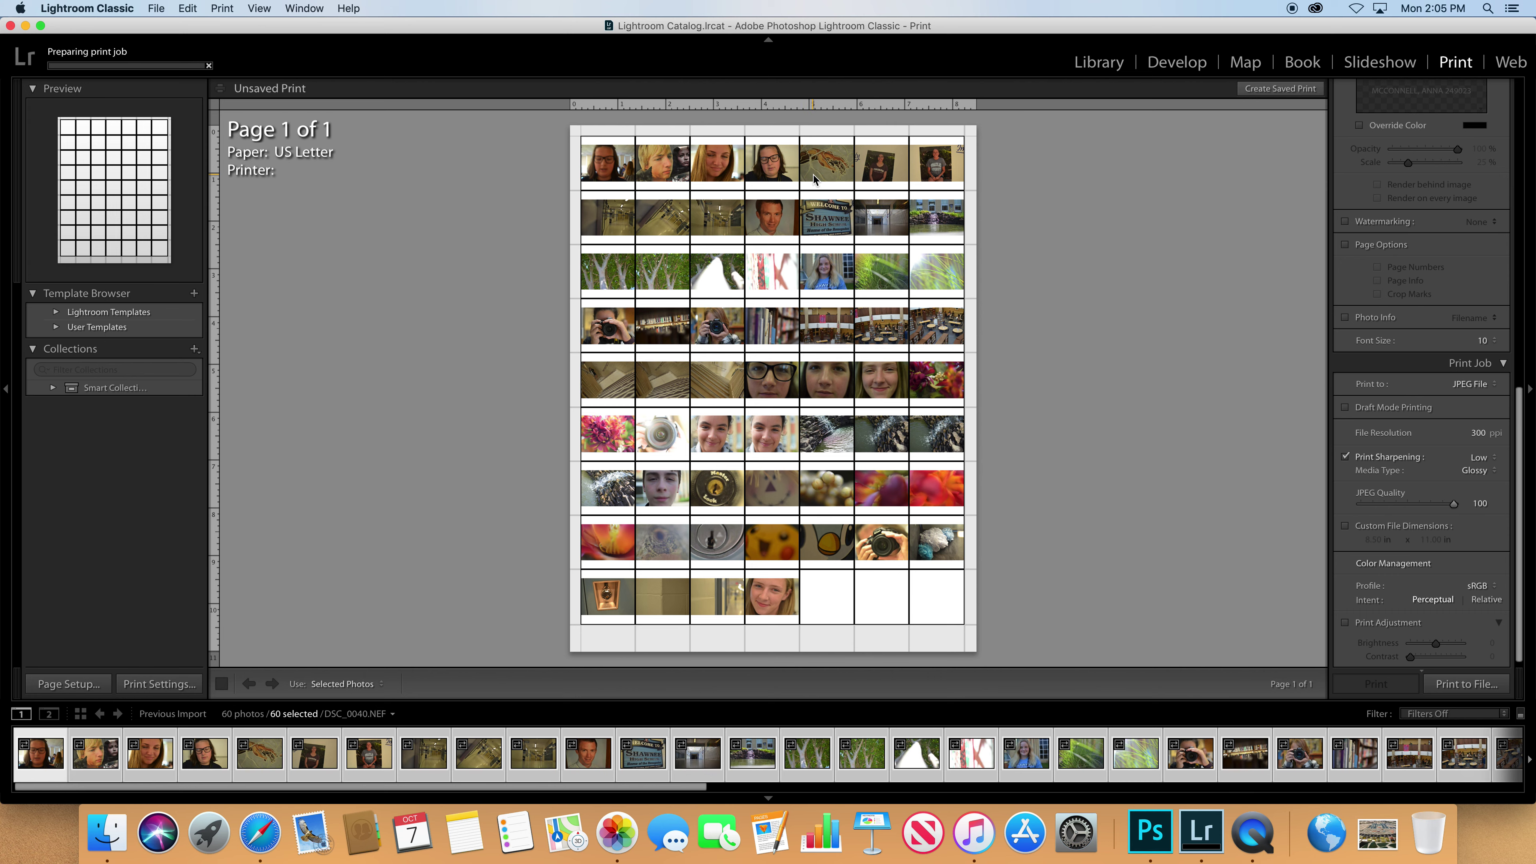
- Switch to Finder and look through Photo1 > FillTheFrameDSLR as a list sorted by date modified
{"action": "left_click", "coordinate": [107, 832]}
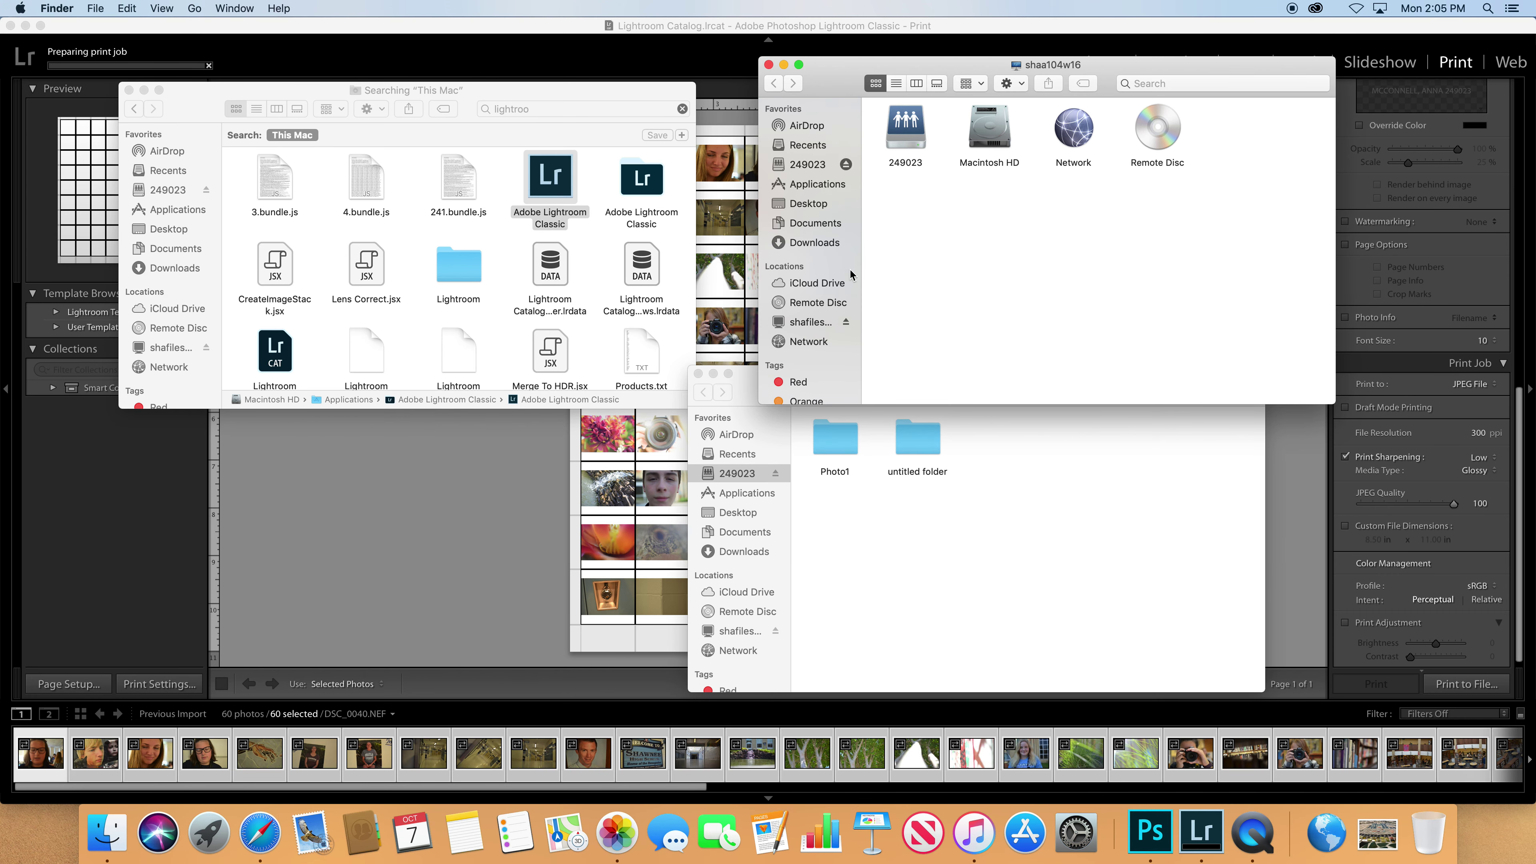
{"action": "left_click", "coordinate": [849, 454]}
{"action": "double_click", "coordinate": [845, 451]}
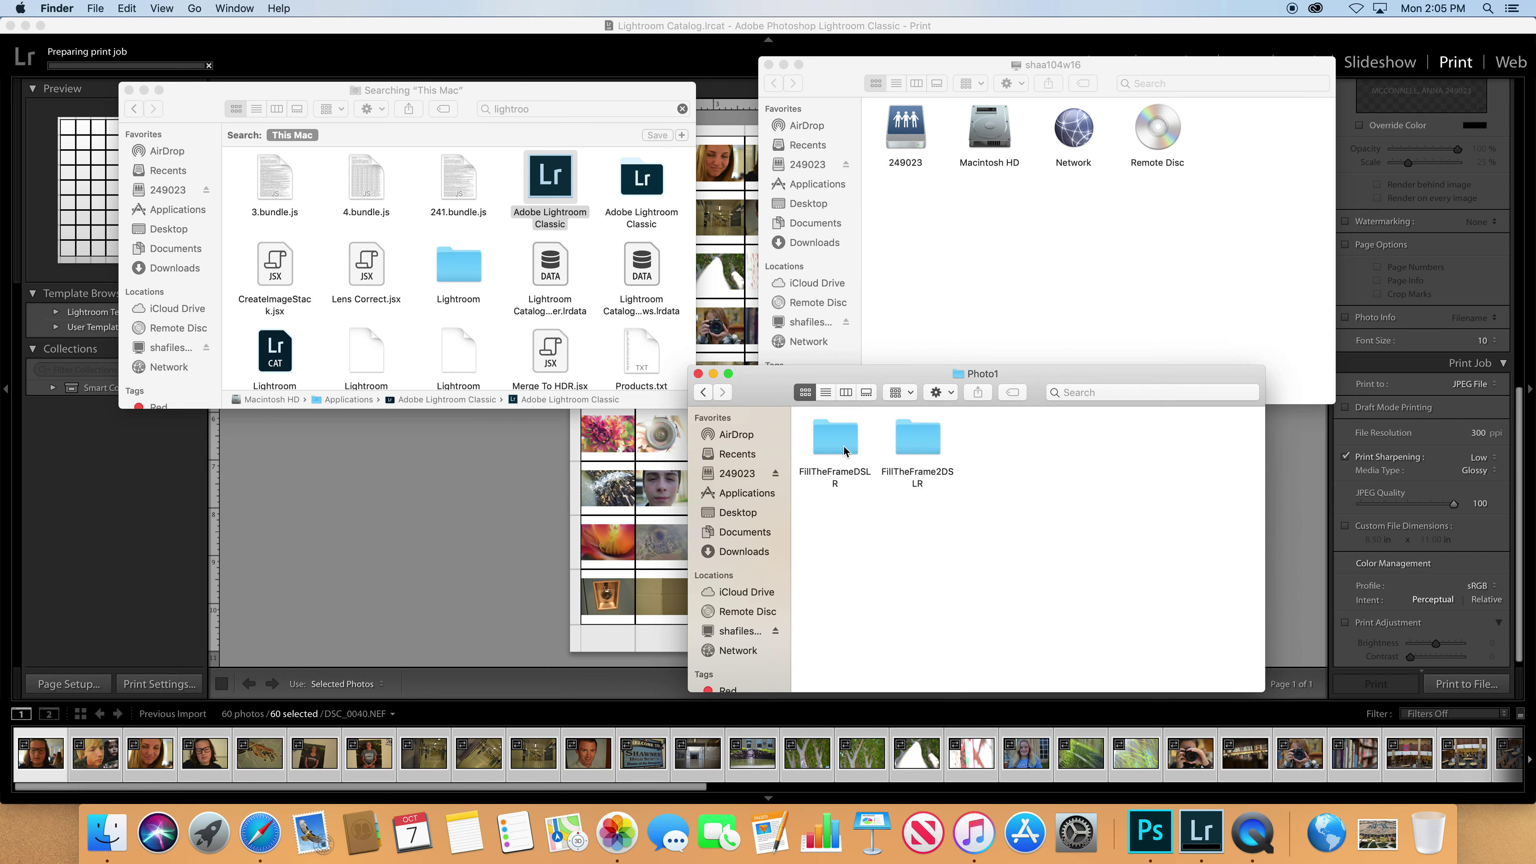
{"action": "double_click", "coordinate": [837, 443]}
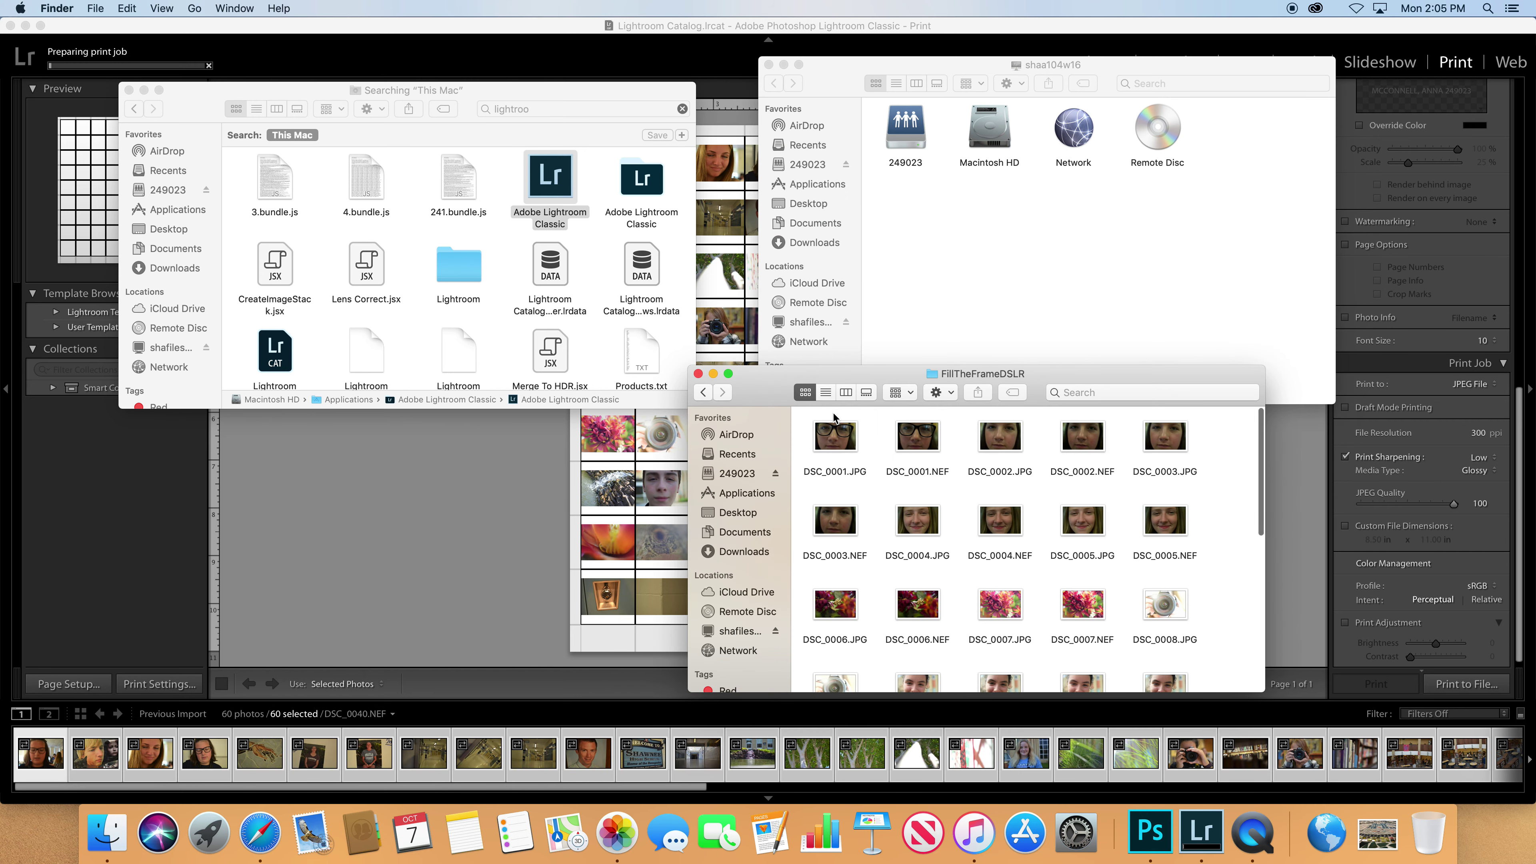
{"action": "left_click", "coordinate": [826, 393]}
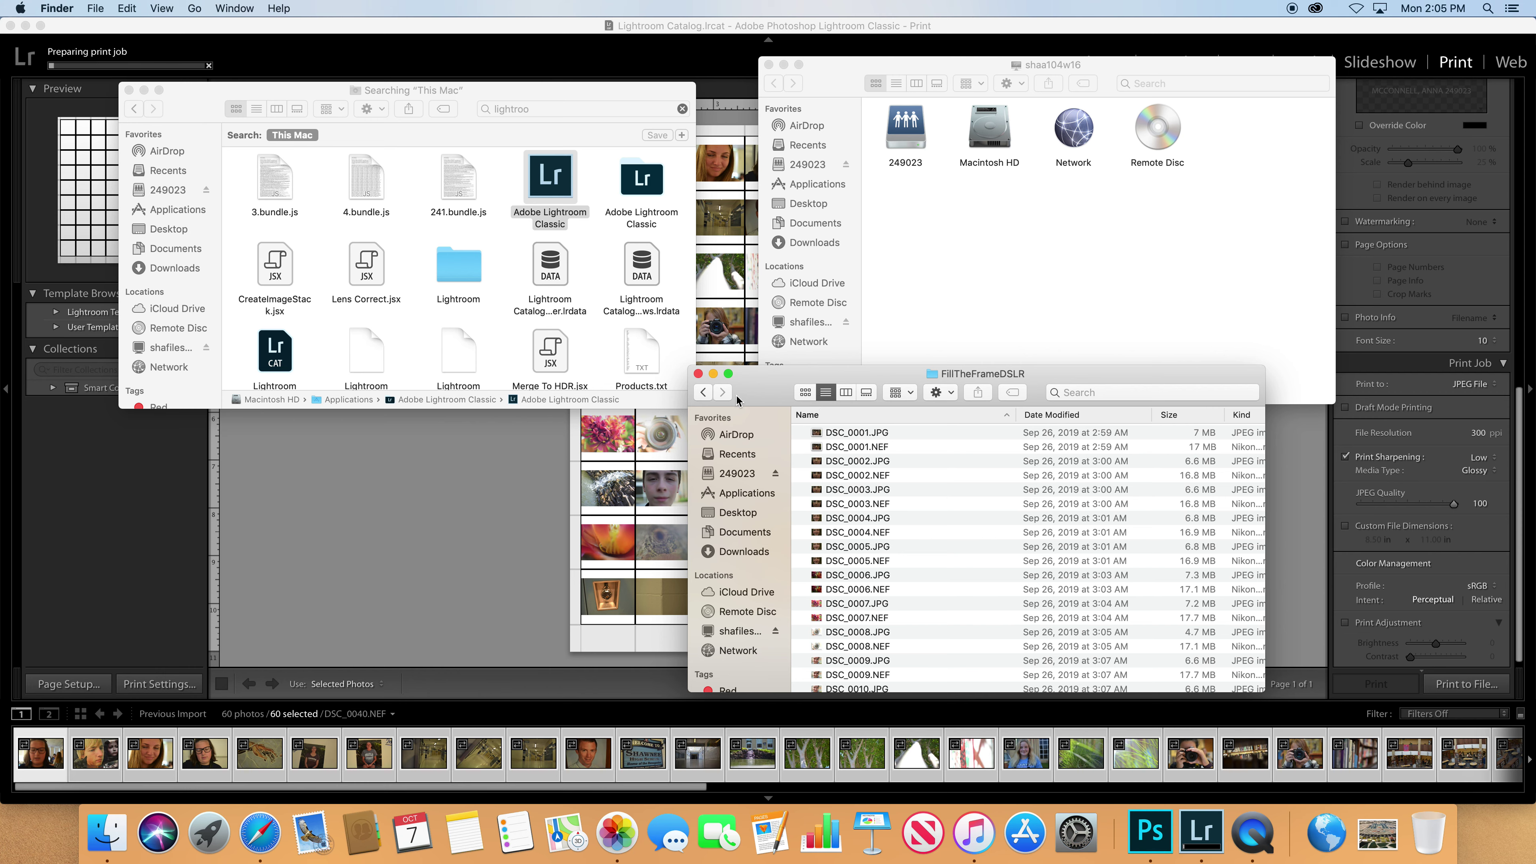
{"action": "left_click", "coordinate": [1064, 416]}
{"action": "left_click", "coordinate": [1065, 417]}
- Check the FillTheFrame2DSLR folder sorted by date modified with the newest first, and return to Lightroom Classic
{"action": "left_click", "coordinate": [701, 393]}
{"action": "left_click", "coordinate": [920, 437]}
{"action": "double_click", "coordinate": [923, 436]}
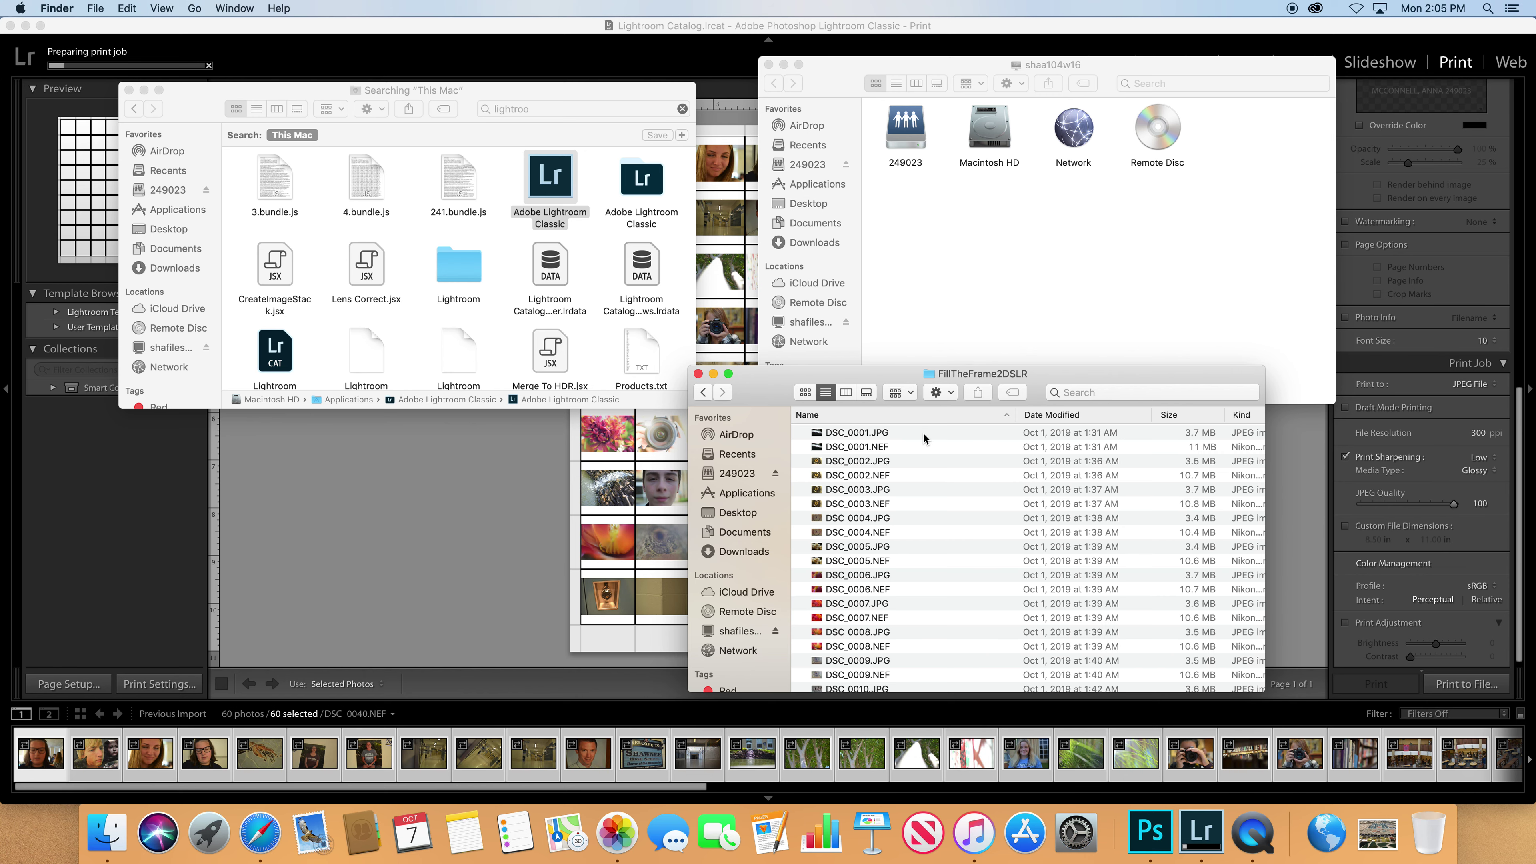
{"action": "left_click", "coordinate": [1062, 415]}
{"action": "left_click", "coordinate": [1062, 415]}
{"action": "left_click", "coordinate": [367, 472]}
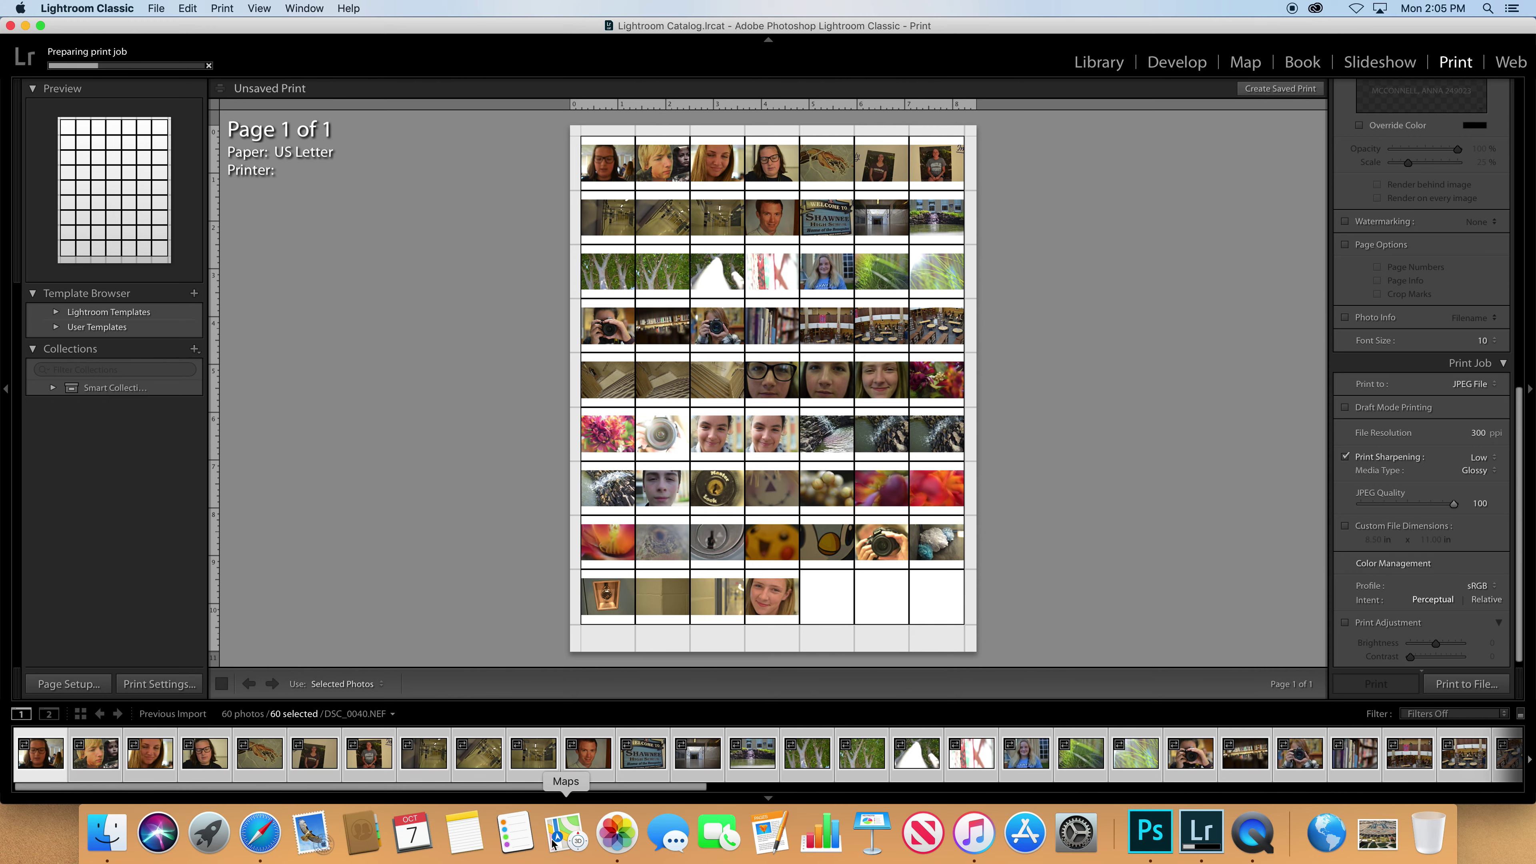
- Switch to Safari, close the video tutorial and bring up the #12- Contact Sheet Photoshop assignment, repositioning the browser window
{"action": "left_click", "coordinate": [260, 835]}
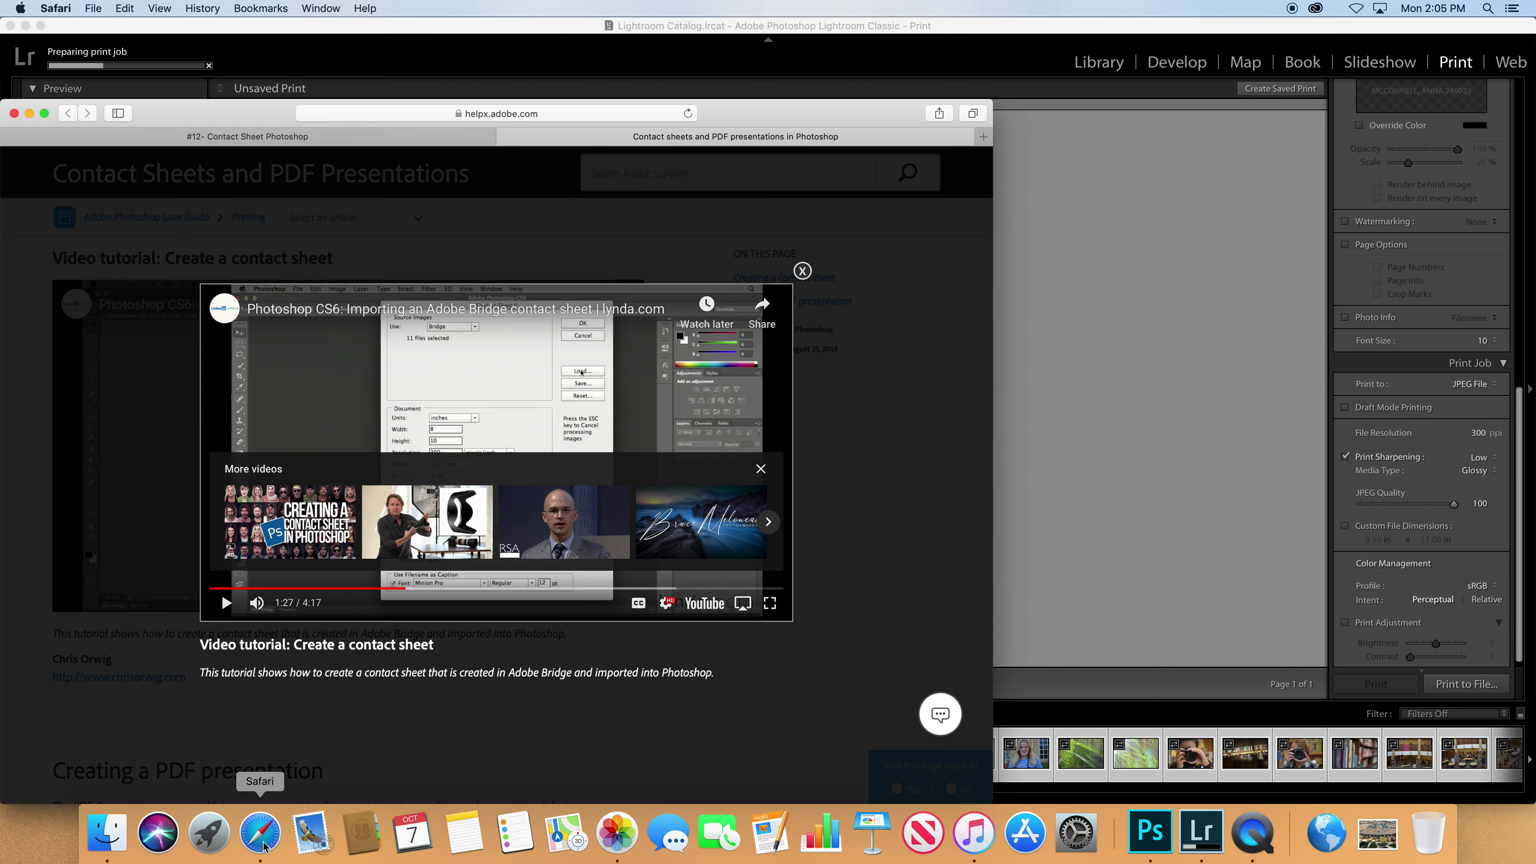
{"action": "left_click", "coordinate": [802, 270]}
{"action": "left_click", "coordinate": [362, 136]}
{"action": "left_click_drag", "start_coordinate": [313, 122], "coordinate": [471, 56]}
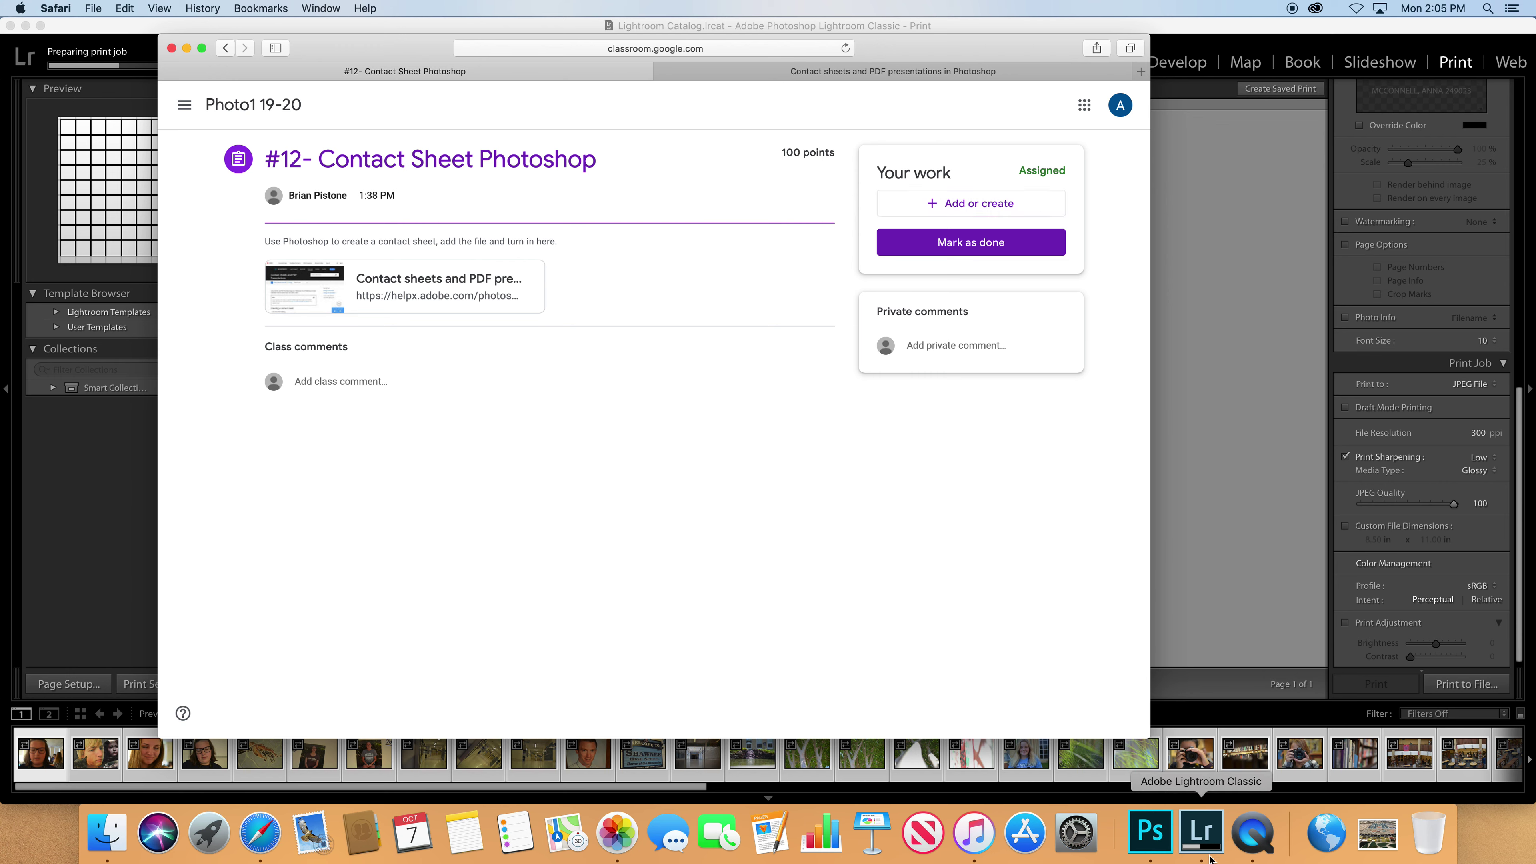
- Start adding a file from the device to the assignment's work
{"action": "left_click", "coordinate": [986, 205]}
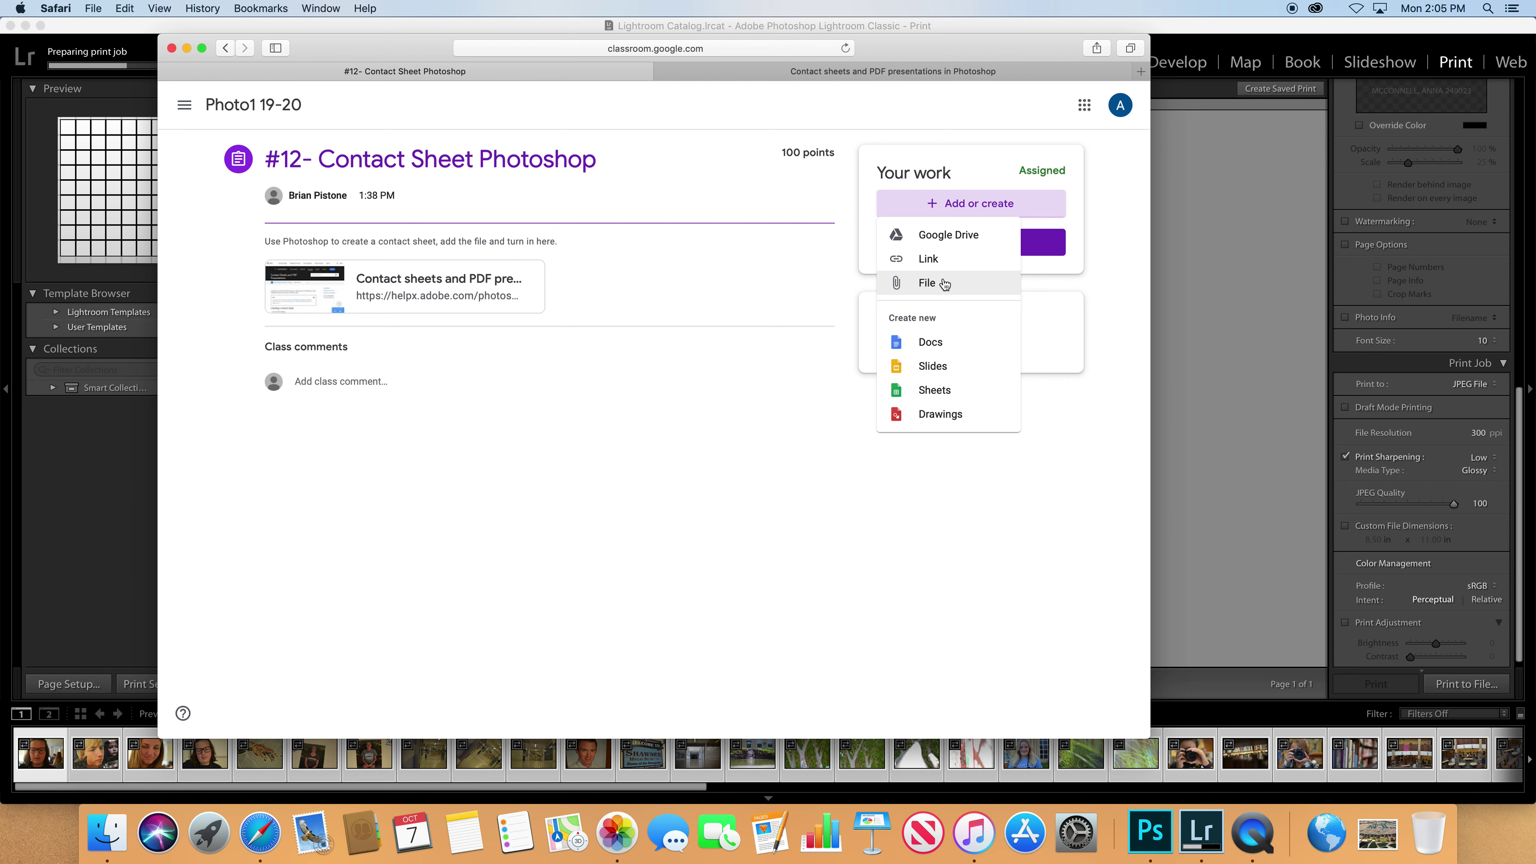
{"action": "left_click", "coordinate": [945, 288]}
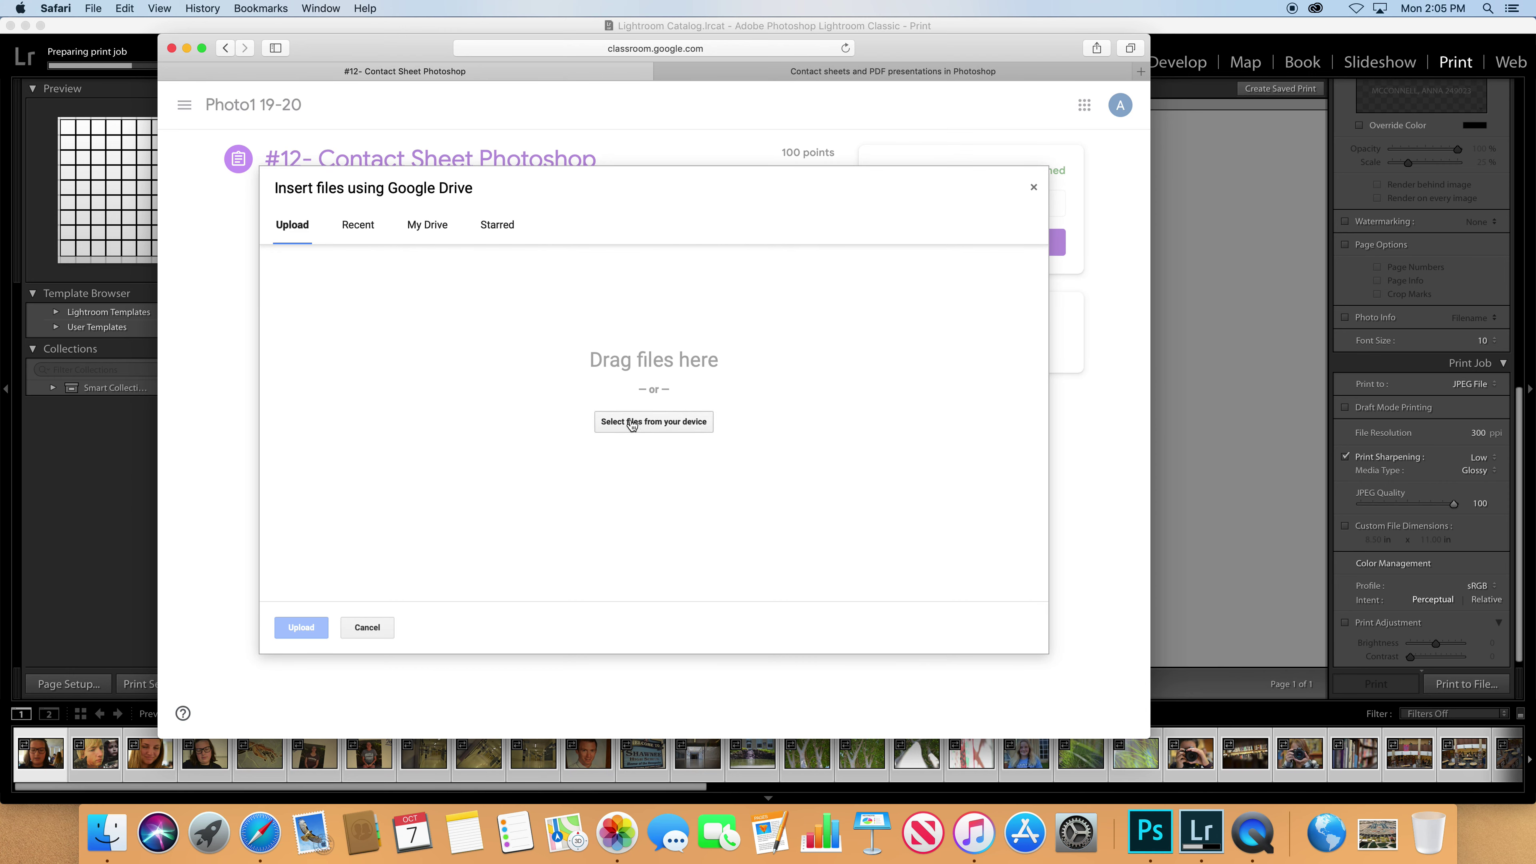
{"action": "left_click", "coordinate": [632, 422]}
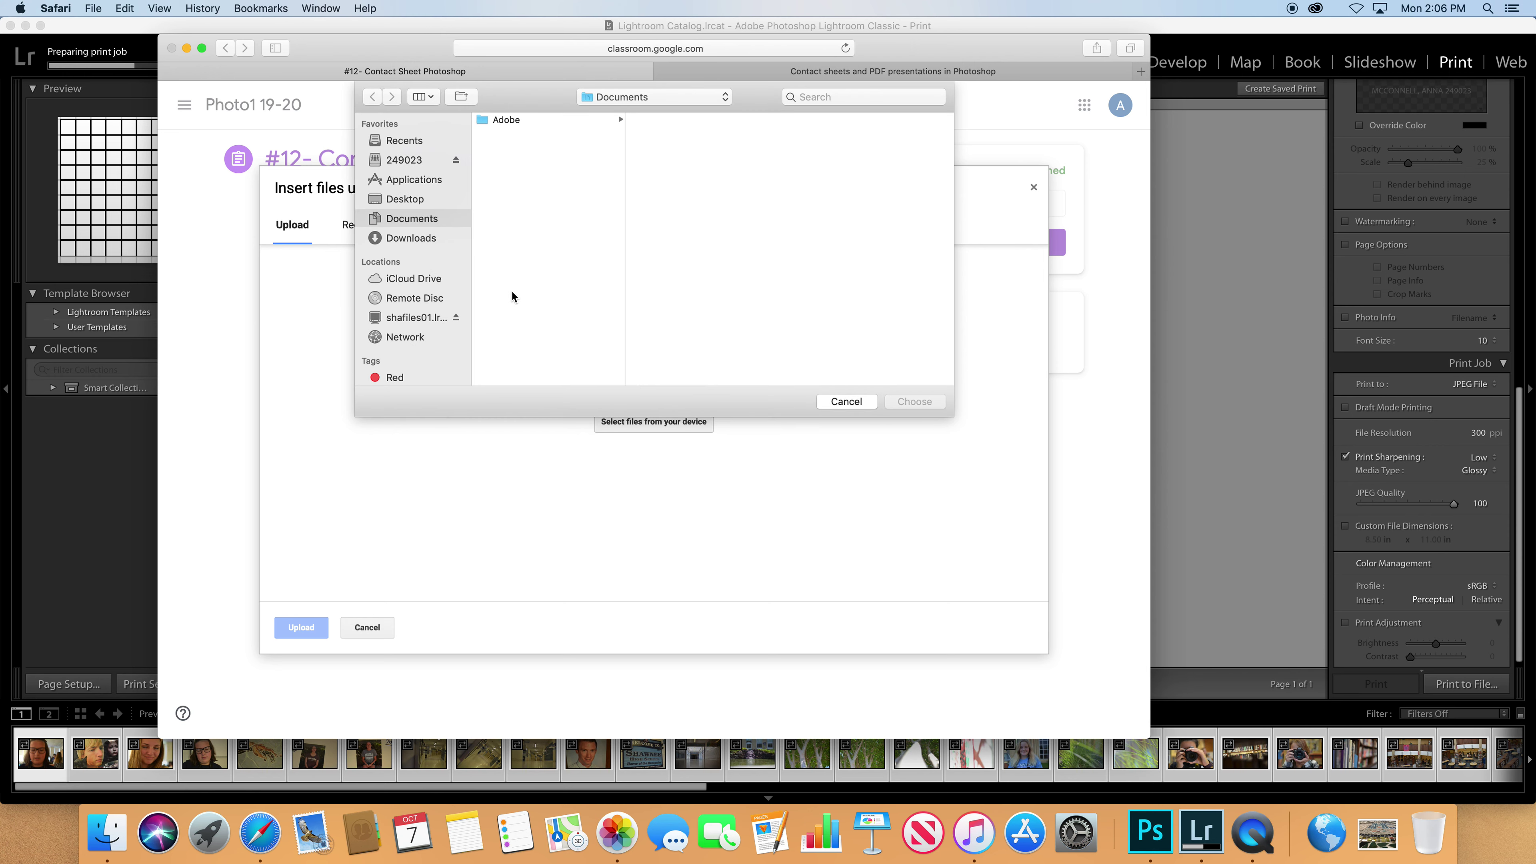
- Select ContactFTF.jpg in Photo1 > FillTheFrameDSLR on the personal network drive and open a quick preview of it
{"action": "left_click", "coordinate": [411, 160]}
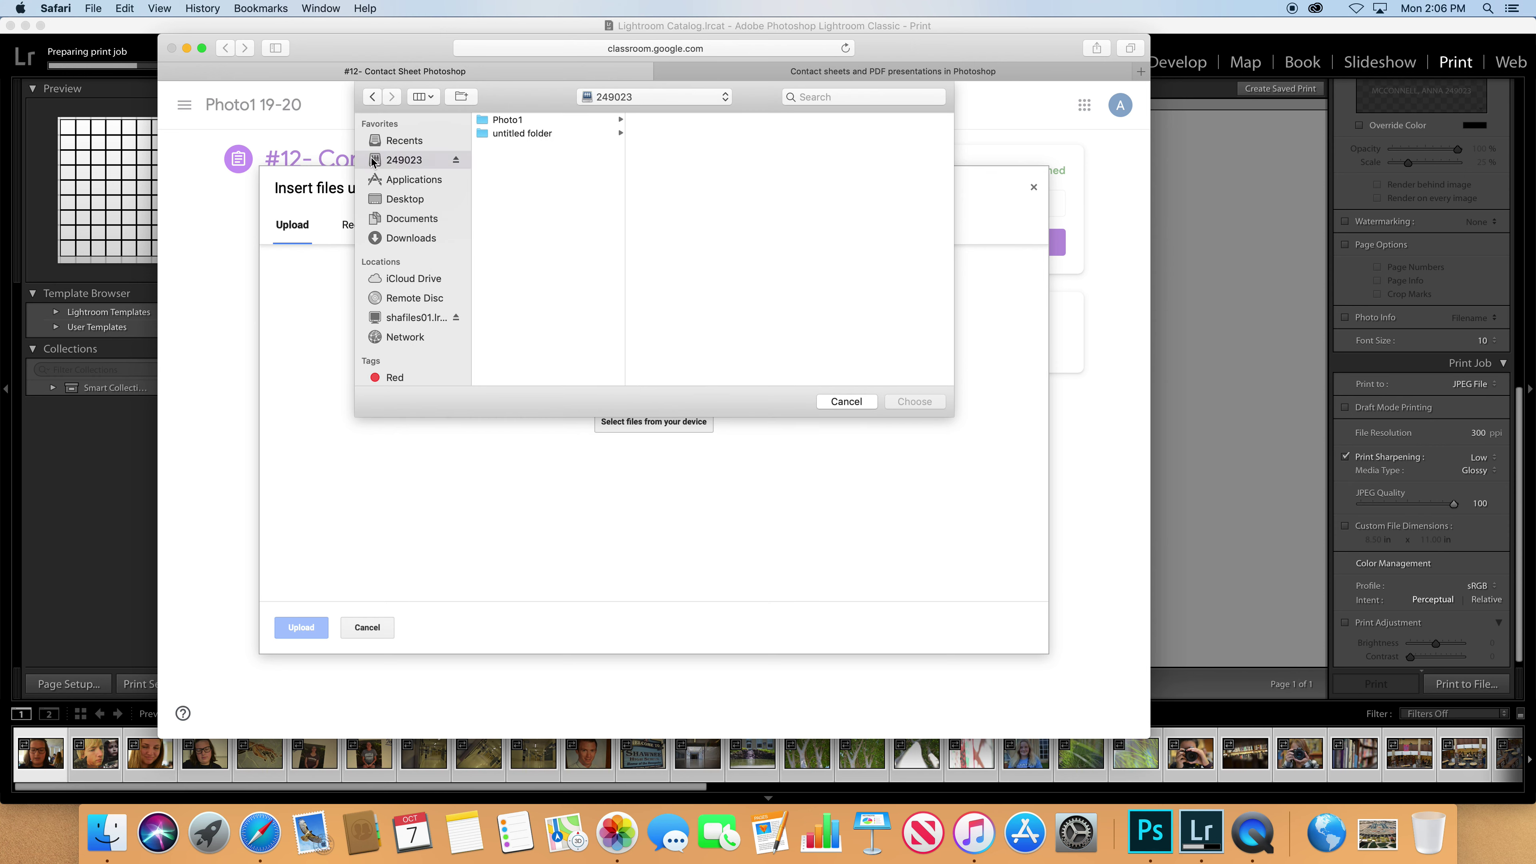
{"action": "left_click", "coordinate": [495, 121]}
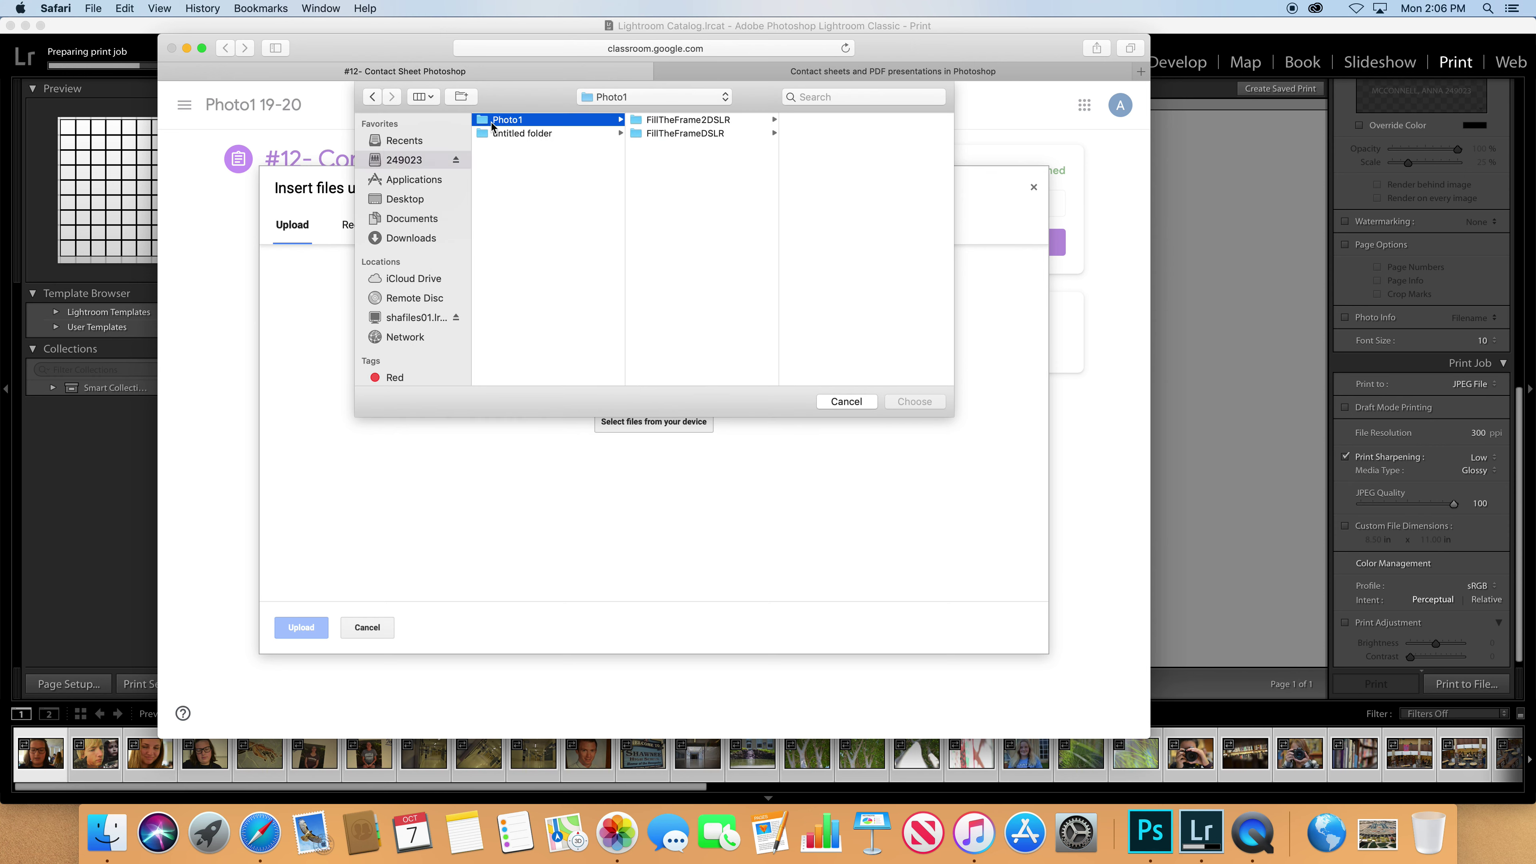
{"action": "left_click", "coordinate": [715, 121]}
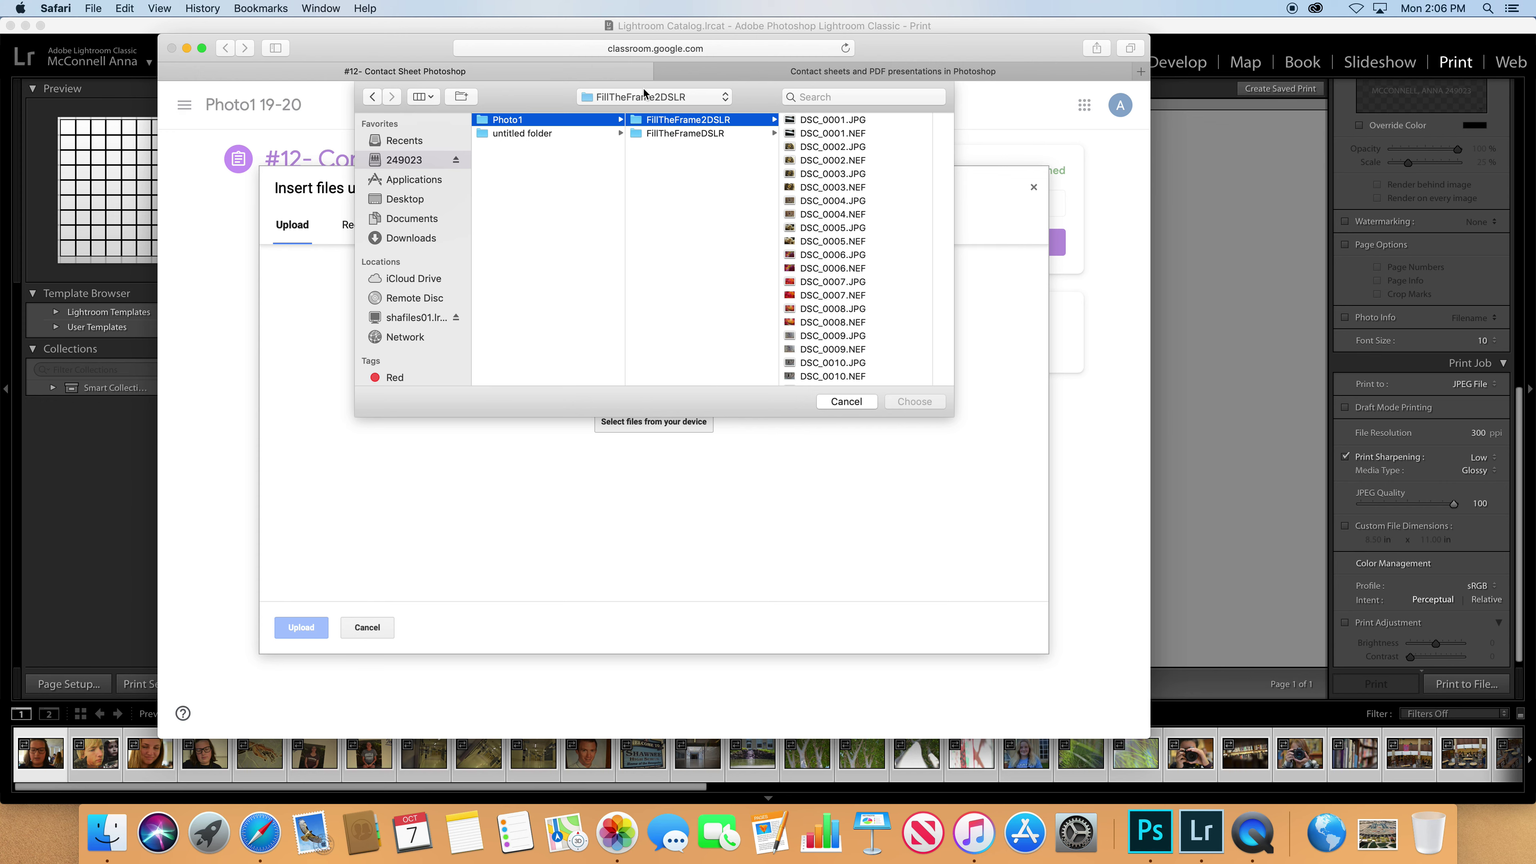
{"action": "left_click", "coordinate": [683, 120]}
{"action": "left_click", "coordinate": [722, 130]}
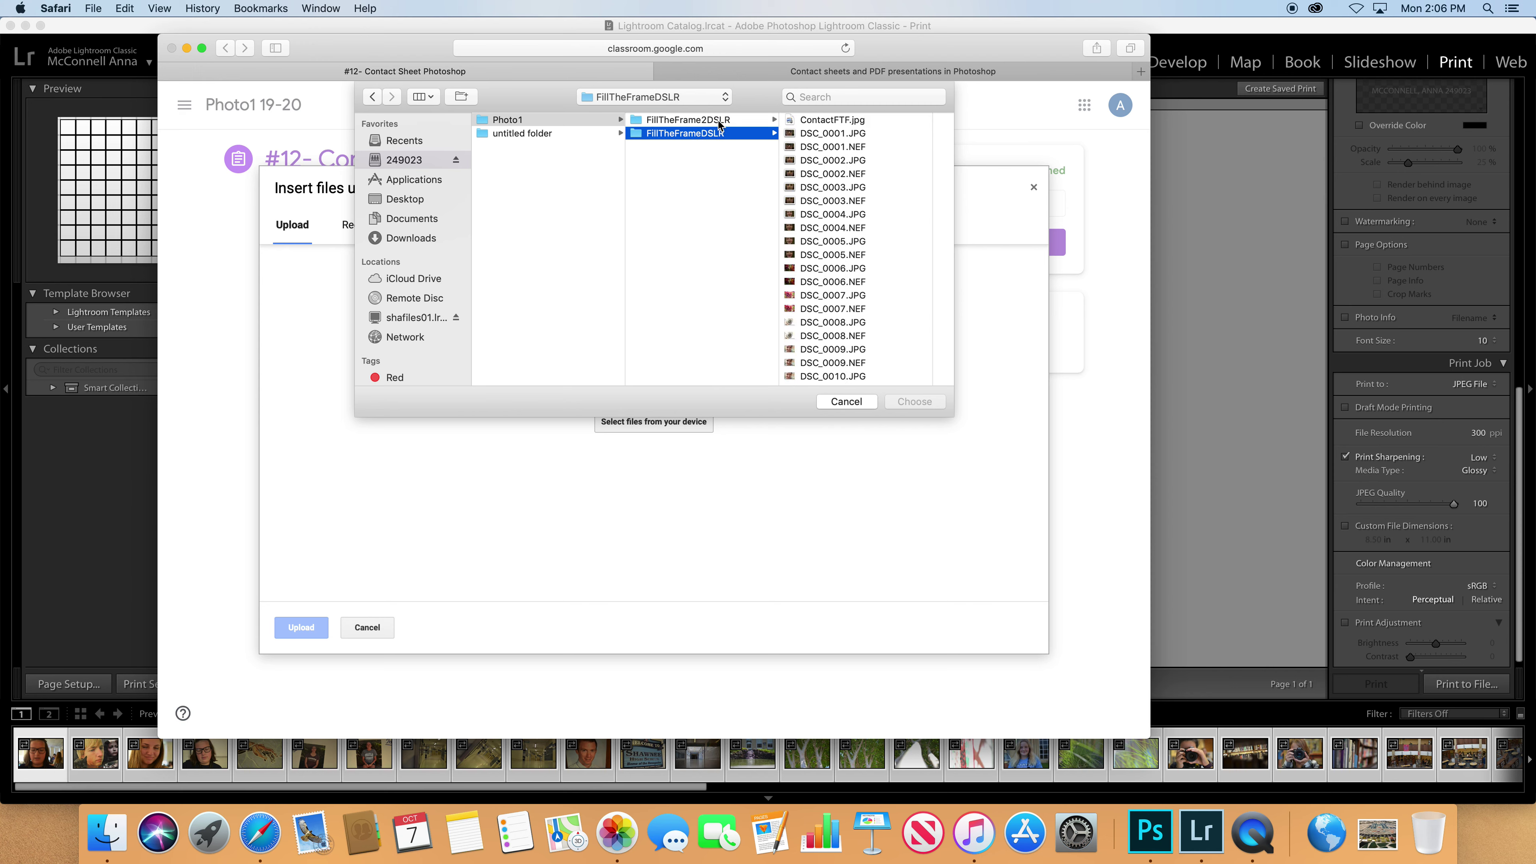
{"action": "left_click", "coordinate": [847, 119]}
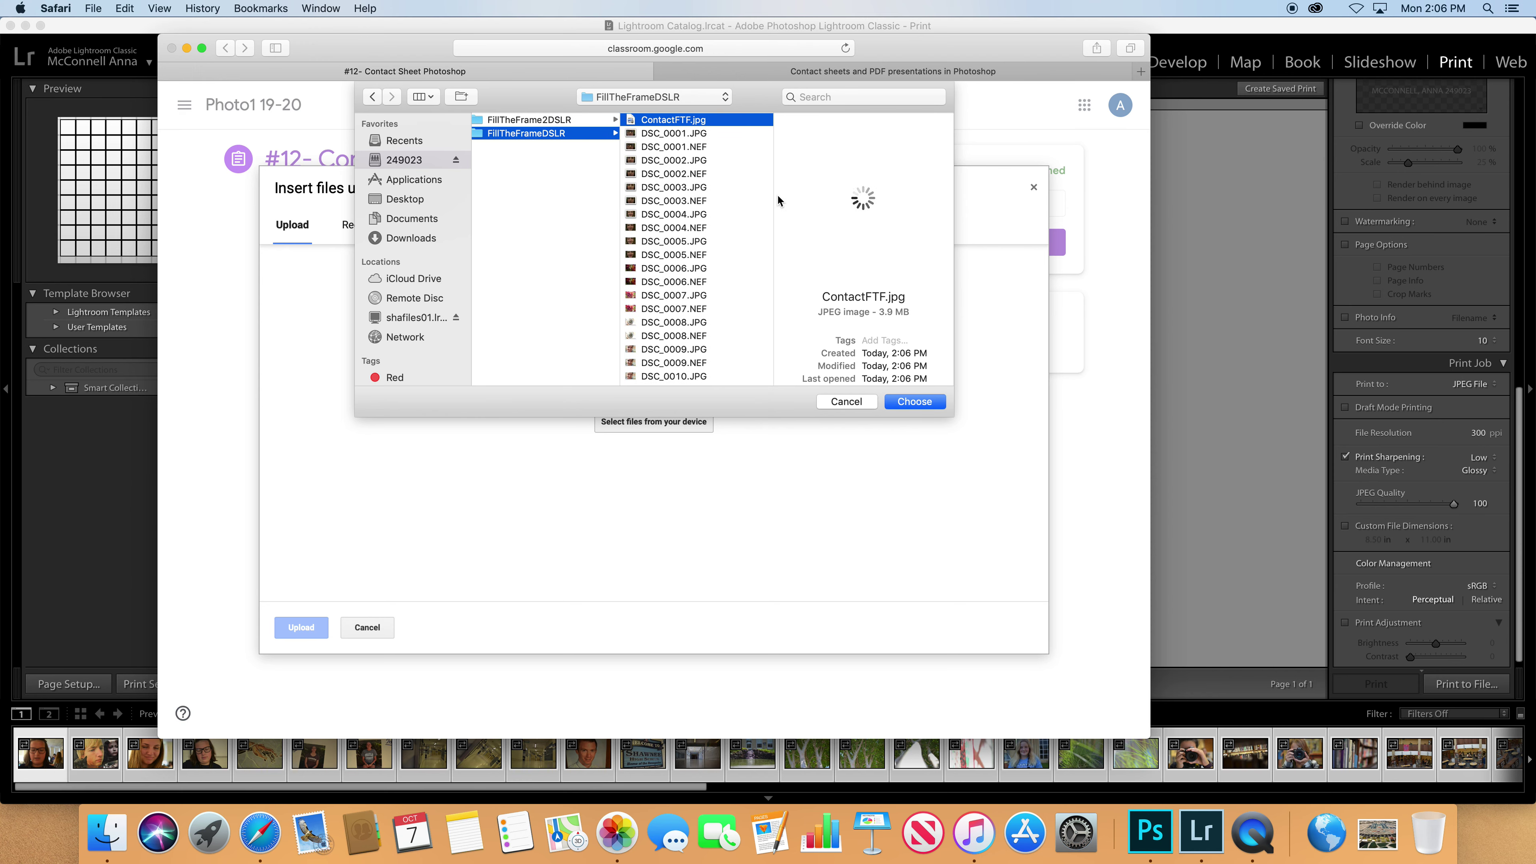
{"action": "key", "text": "space"}
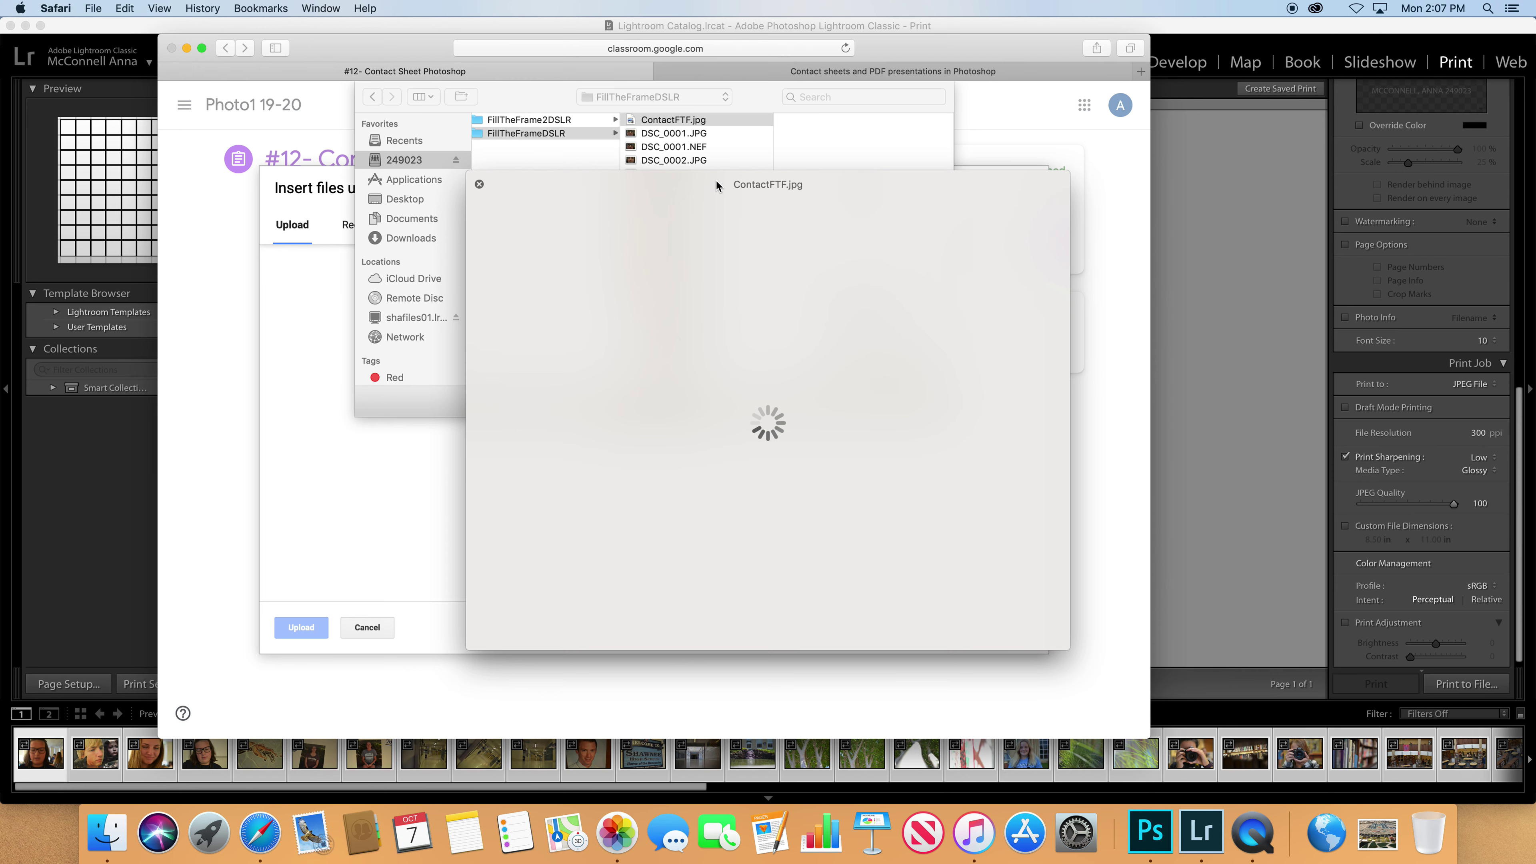
{"action": "key", "text": "space"}
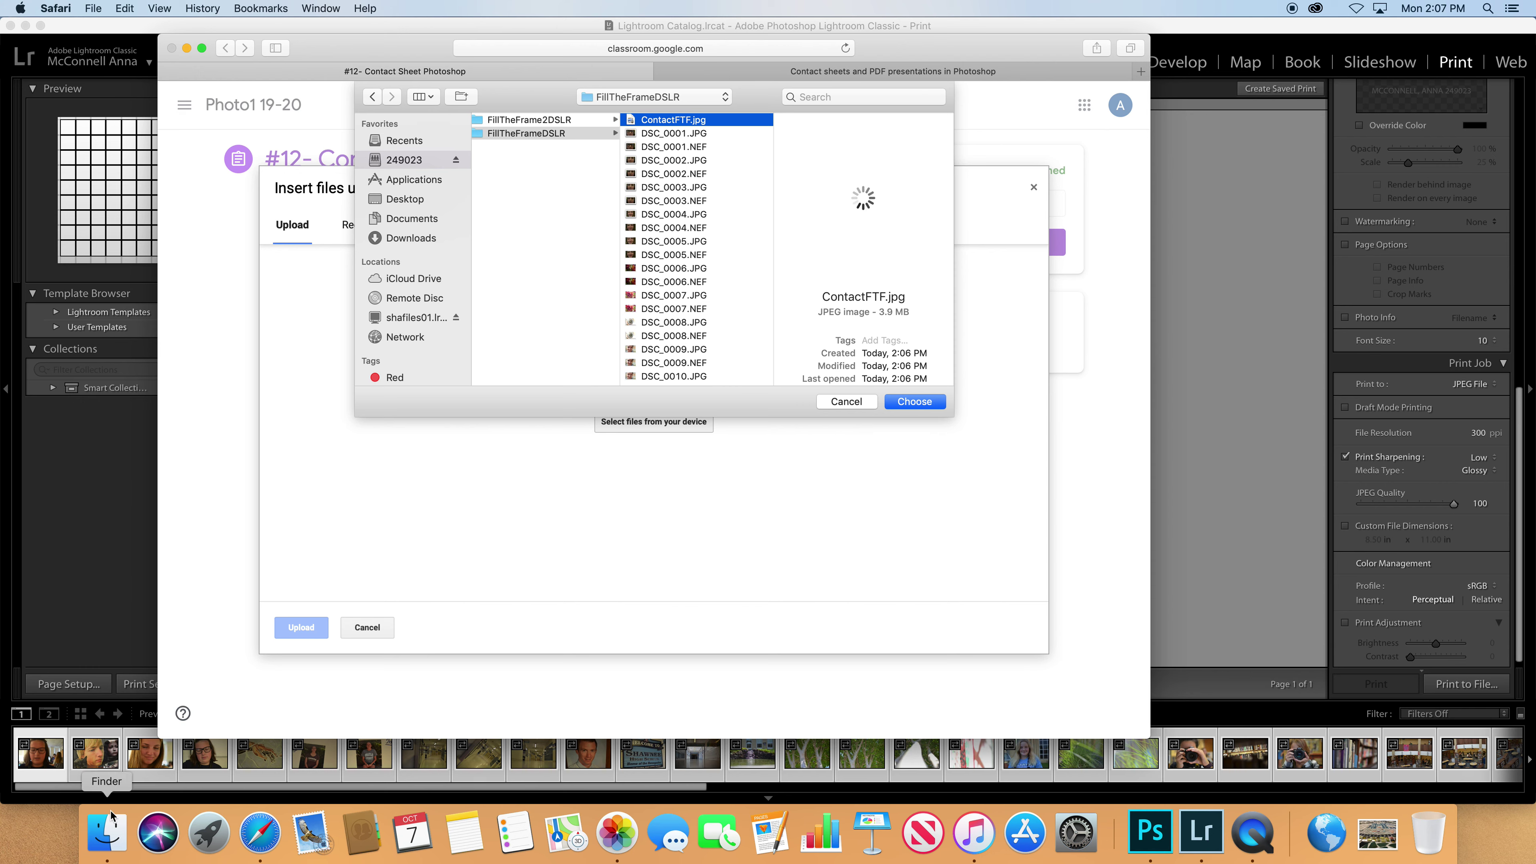
- Upload ContactFTF.jpg to the assignment and turn in the work
{"action": "left_click", "coordinate": [105, 833]}
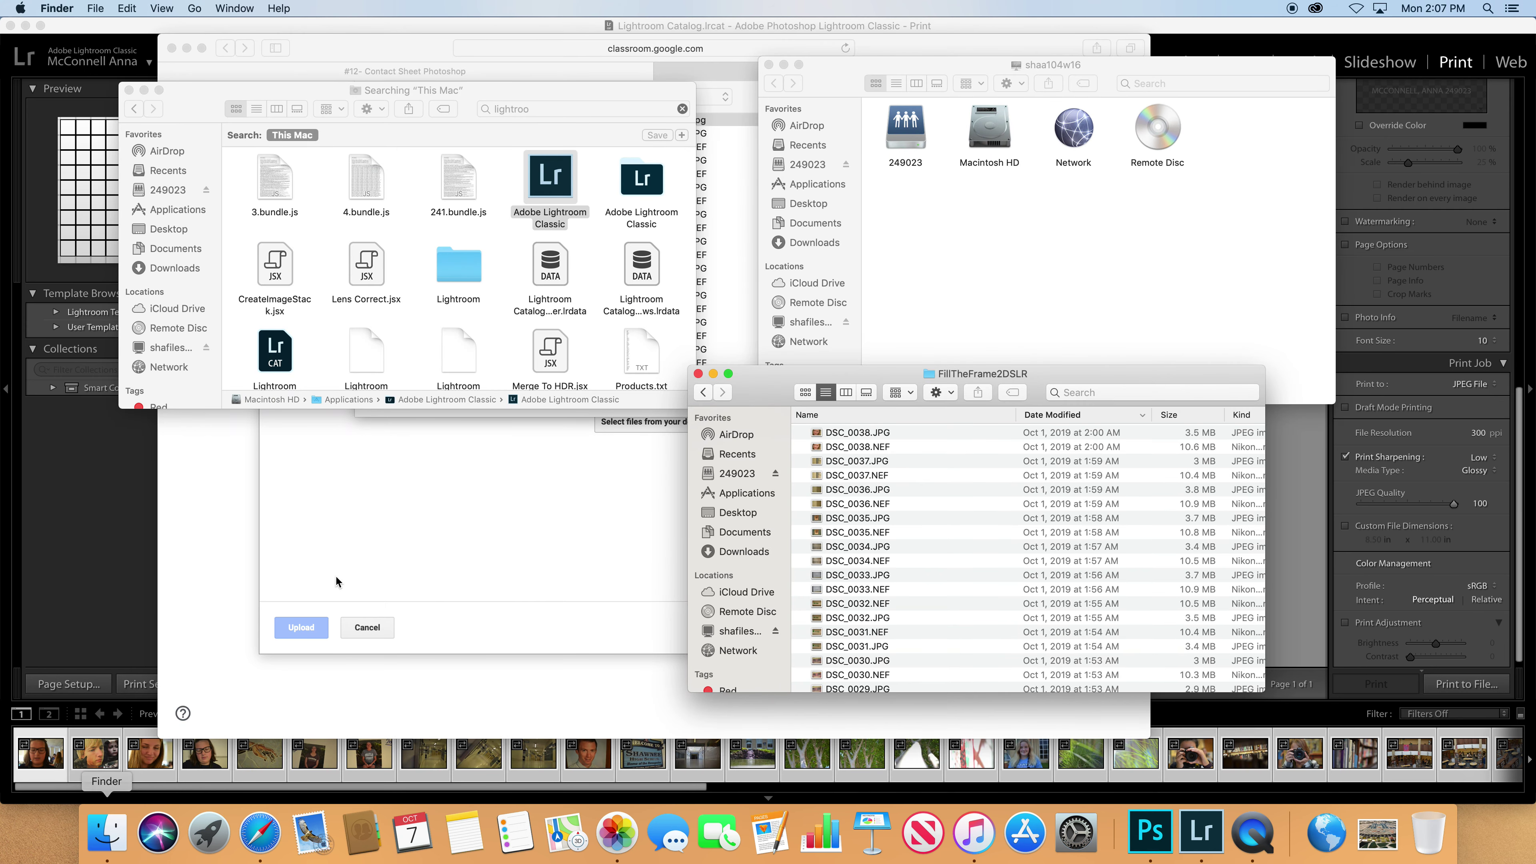
{"action": "left_click", "coordinate": [635, 543]}
{"action": "left_click", "coordinate": [919, 402]}
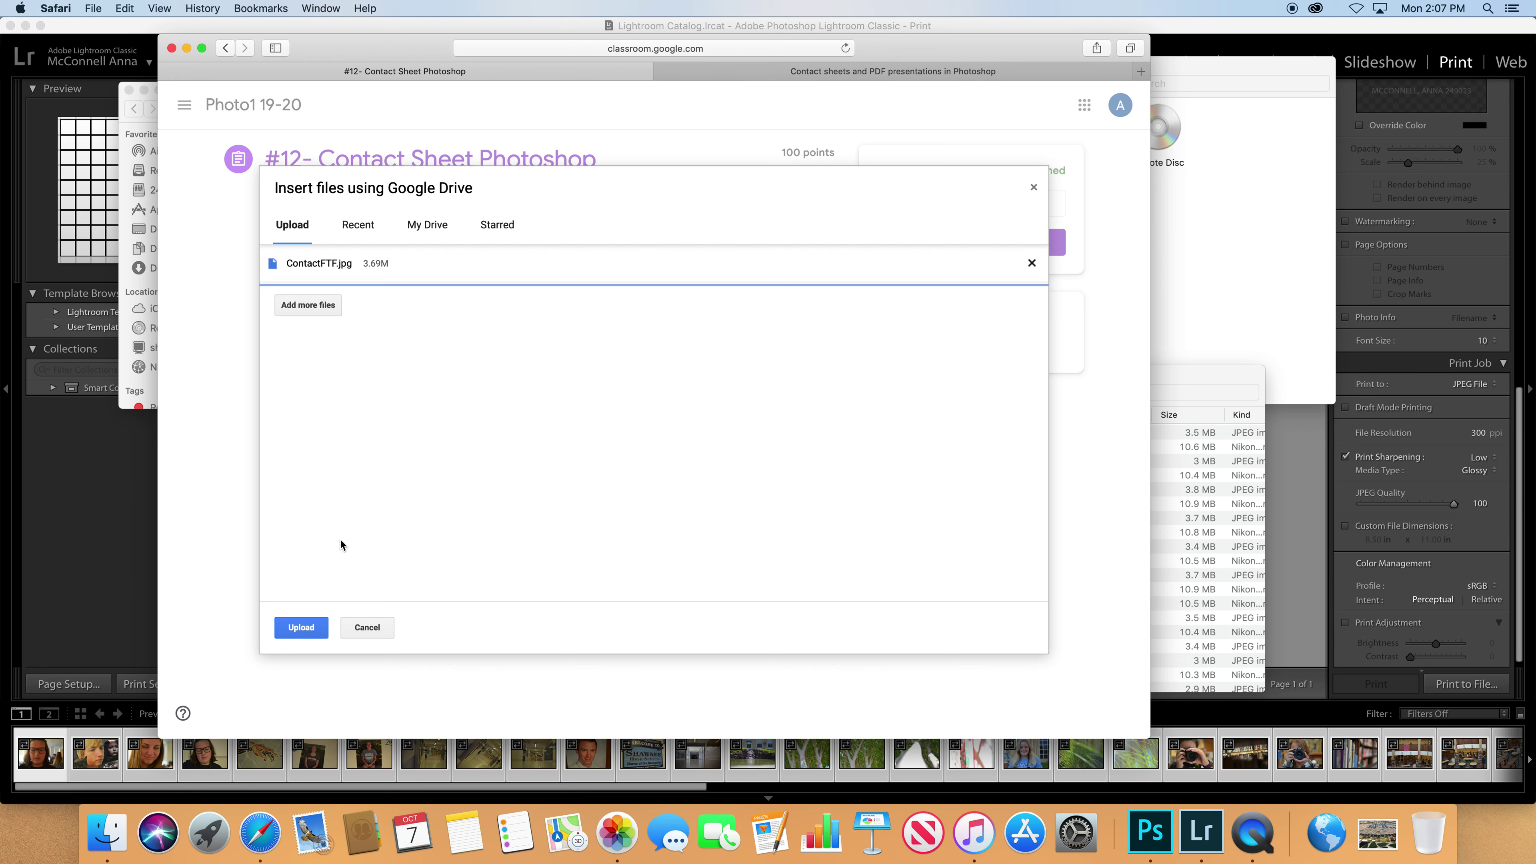
{"action": "left_click", "coordinate": [301, 628]}
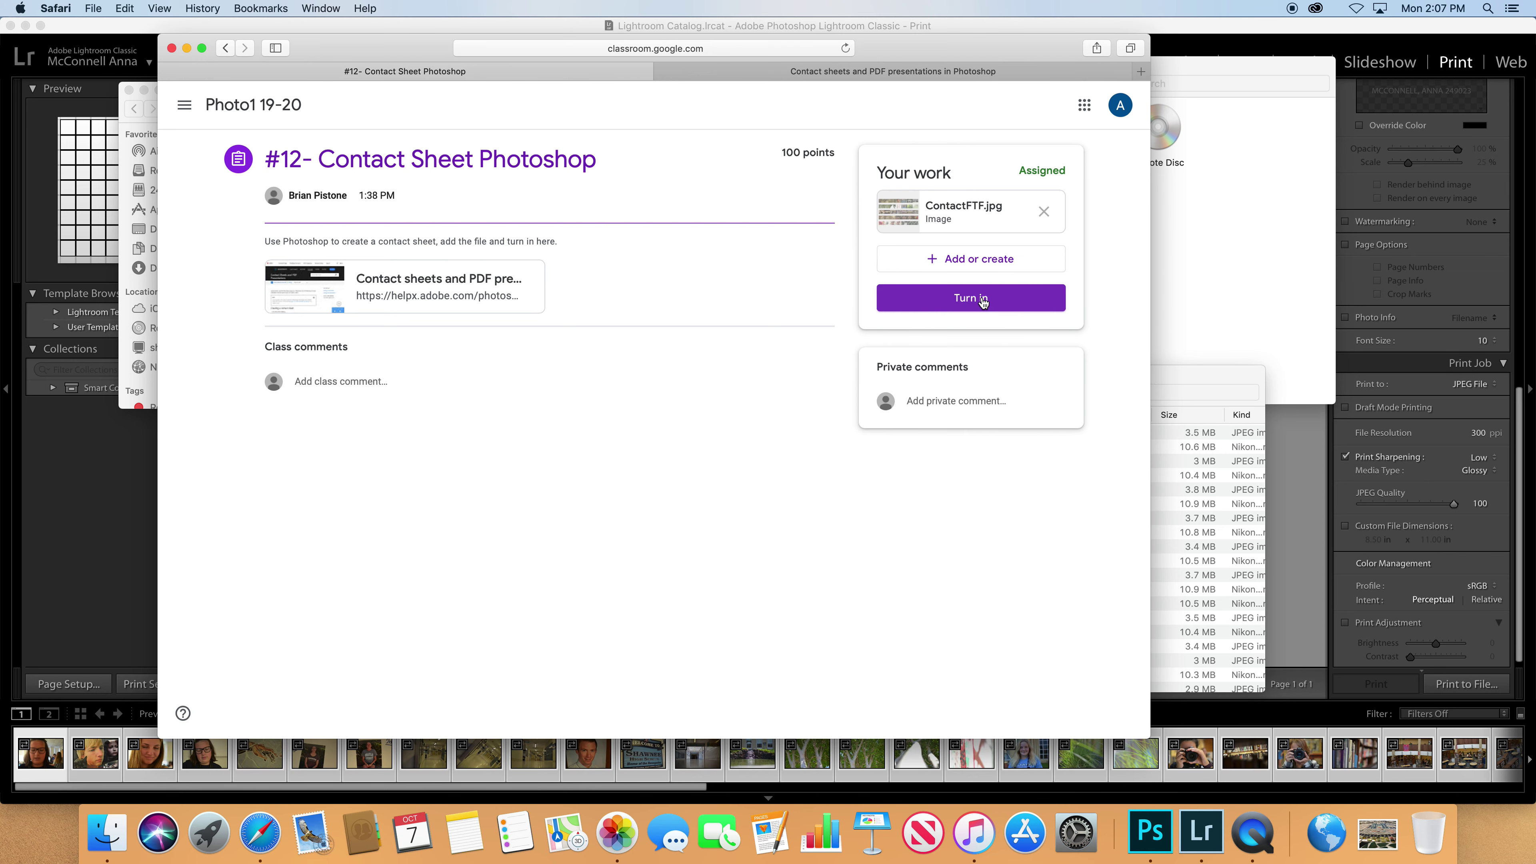
{"action": "left_click", "coordinate": [978, 300]}
{"action": "left_click", "coordinate": [801, 470]}
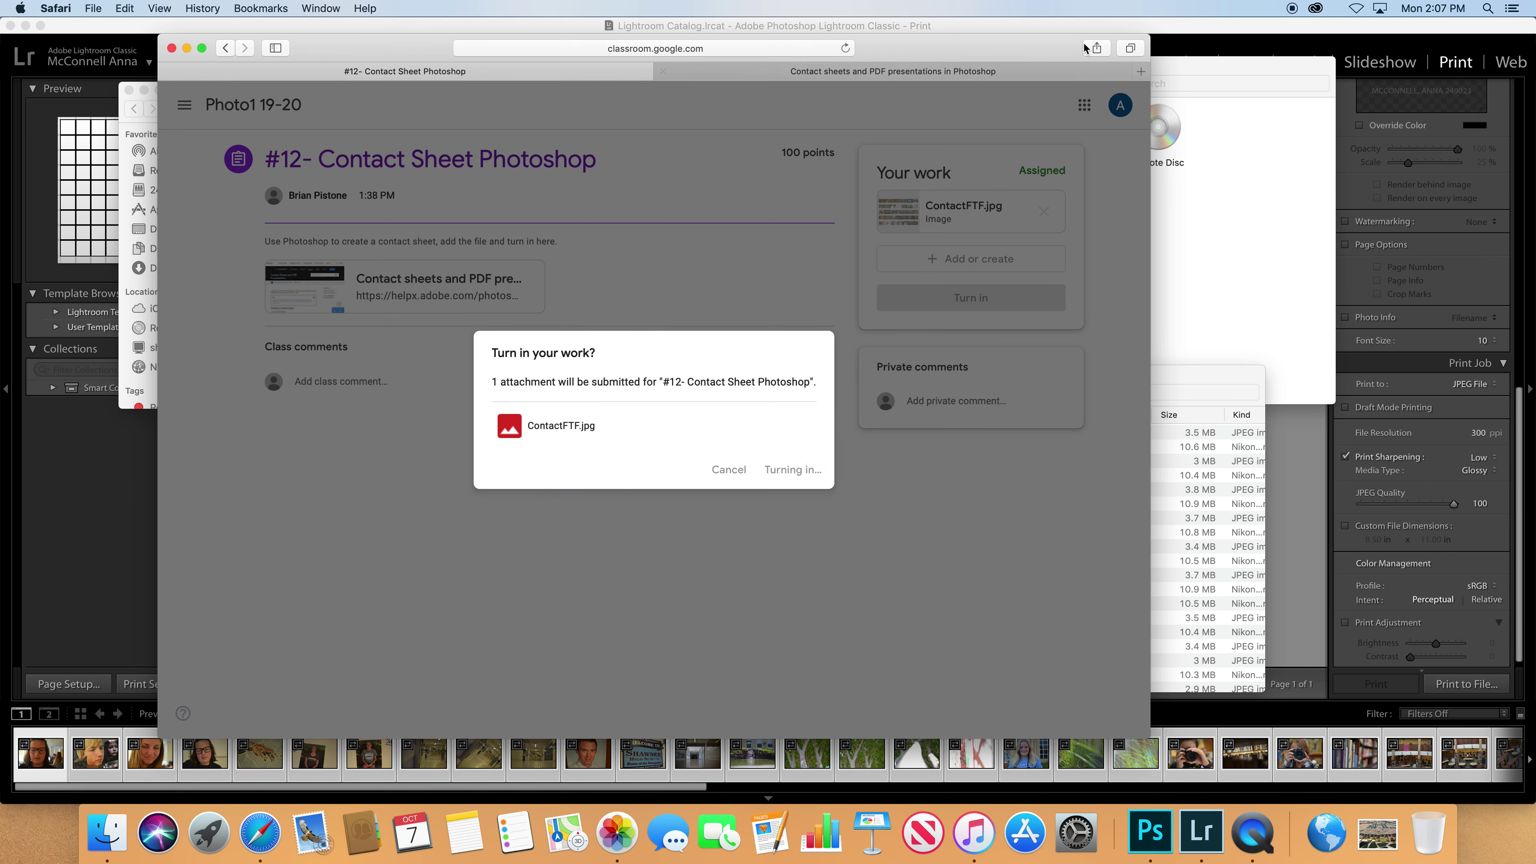